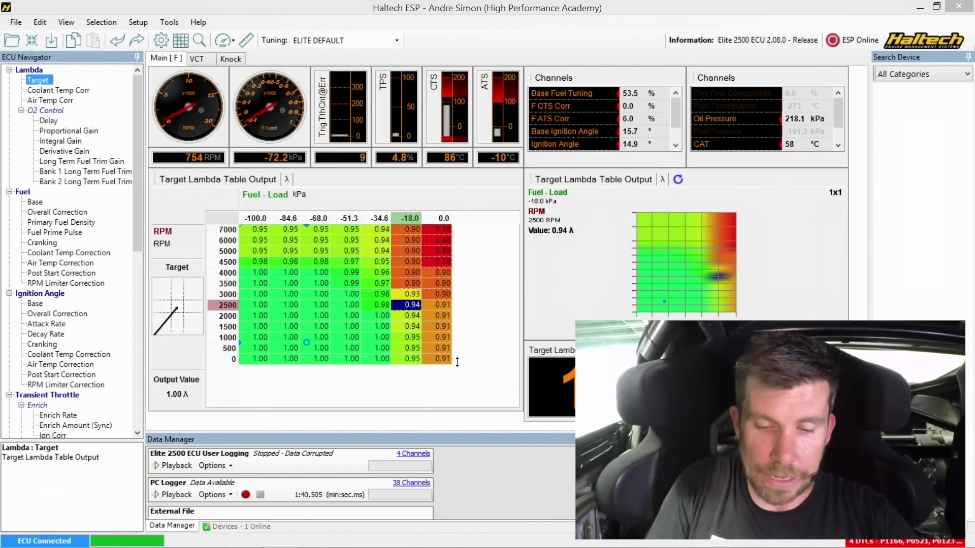
# Examine the Target Lambda table, its RPM and load axes, the high-load cells around 1500–2500 RPM, and the target and measured lambda gauges
pyautogui.moveTo(459, 367)
pyautogui.mouseDown()
pyautogui.moveTo(470, 363)
pyautogui.moveTo(438, 231)
pyautogui.moveTo(277, 212)
pyautogui.moveTo(226, 351)
pyautogui.moveTo(327, 398)
pyautogui.moveTo(460, 376)
pyautogui.mouseUp()
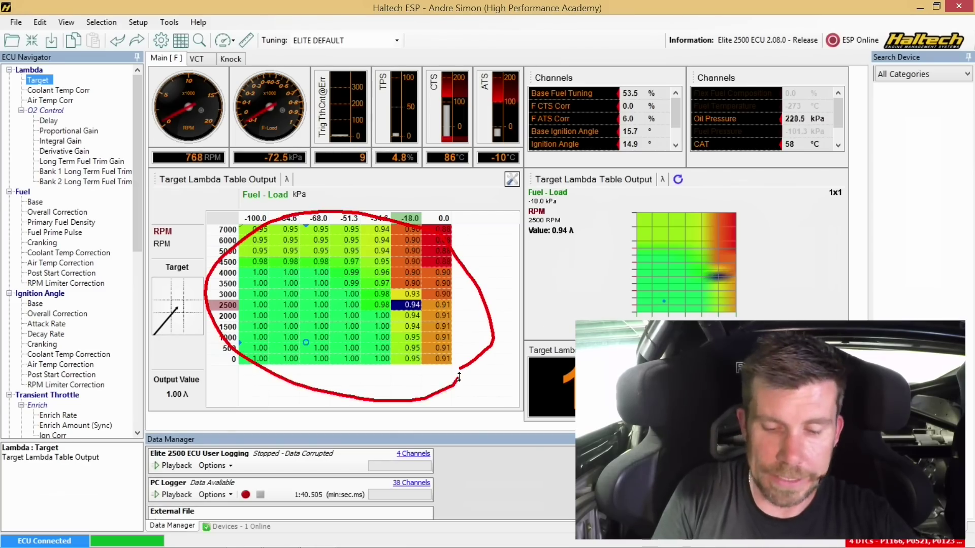
pyautogui.press('Escape')
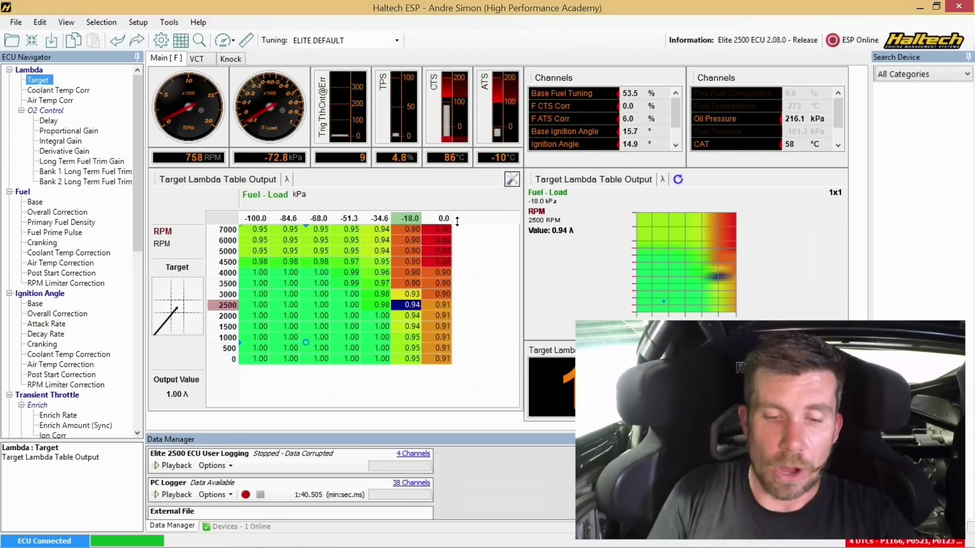
pyautogui.moveTo(457, 222)
pyautogui.mouseDown()
pyautogui.moveTo(322, 204)
pyautogui.moveTo(248, 215)
pyautogui.moveTo(264, 231)
pyautogui.moveTo(453, 225)
pyautogui.mouseUp()
pyautogui.press('Escape')
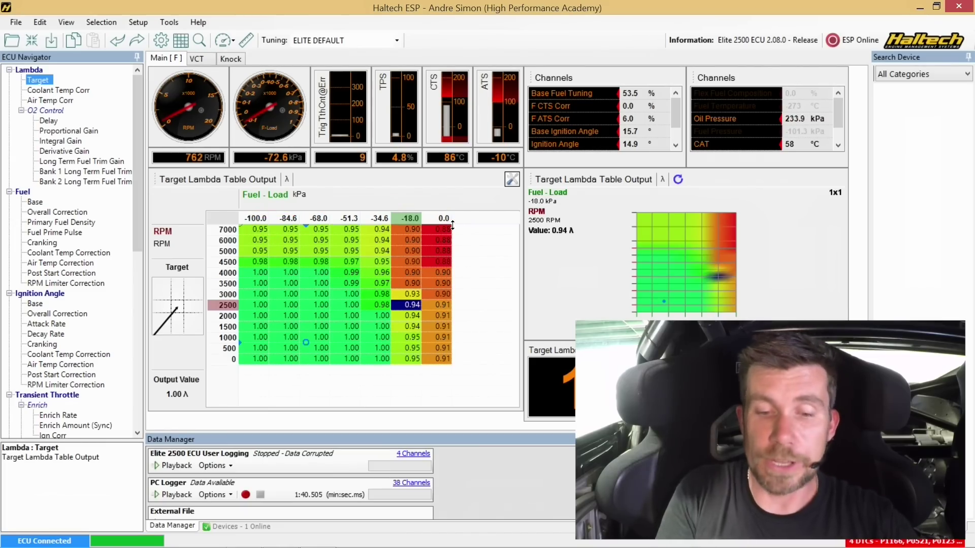
pyautogui.moveTo(245, 214)
pyautogui.mouseDown()
pyautogui.moveTo(227, 216)
pyautogui.moveTo(201, 308)
pyautogui.moveTo(217, 387)
pyautogui.moveTo(259, 234)
pyautogui.moveTo(248, 216)
pyautogui.mouseUp()
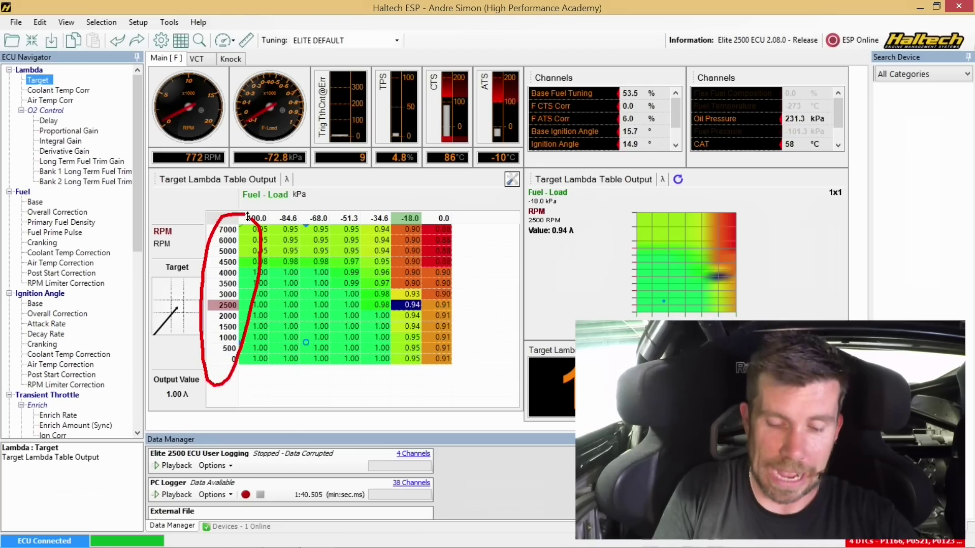
pyautogui.press('Escape')
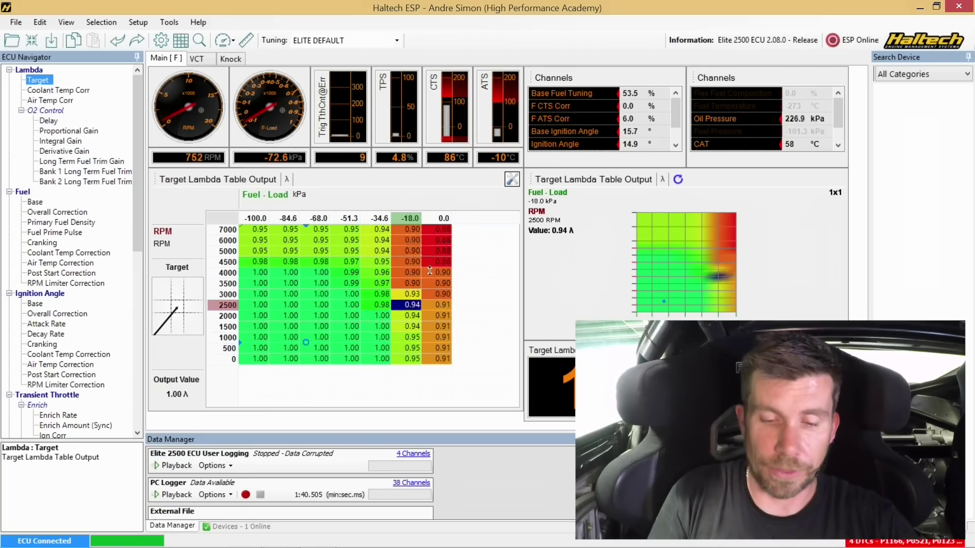
pyautogui.moveTo(462, 306)
pyautogui.mouseDown()
pyautogui.moveTo(402, 303)
pyautogui.moveTo(404, 329)
pyautogui.moveTo(437, 337)
pyautogui.moveTo(454, 296)
pyautogui.mouseUp()
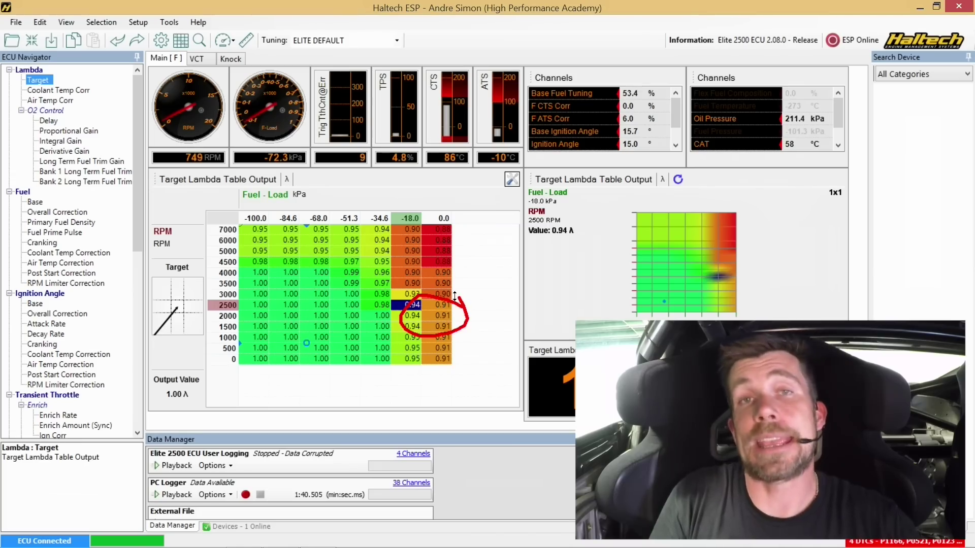
pyautogui.press('Escape')
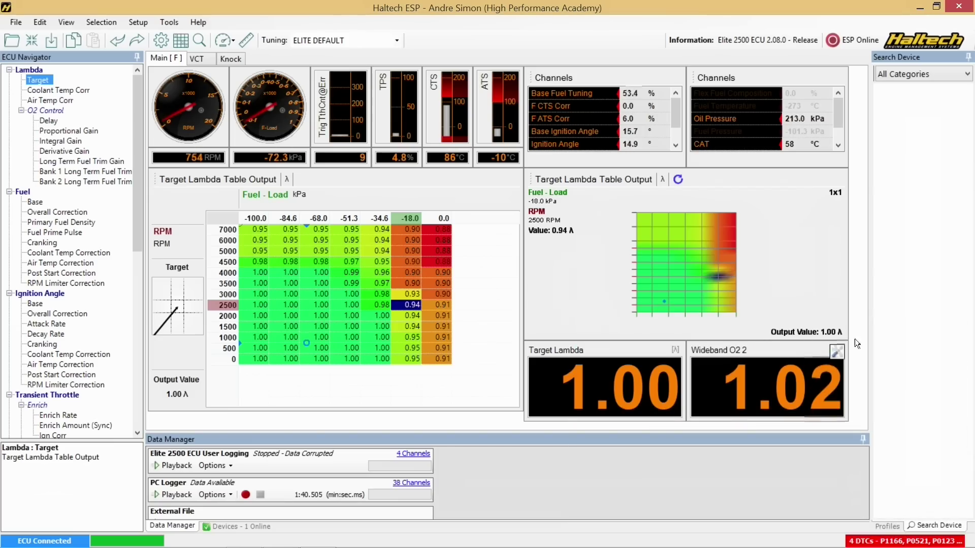
pyautogui.moveTo(855, 337)
pyautogui.mouseDown()
pyautogui.moveTo(572, 325)
pyautogui.moveTo(518, 378)
pyautogui.moveTo(544, 442)
pyautogui.moveTo(706, 429)
pyautogui.moveTo(853, 347)
pyautogui.mouseUp()
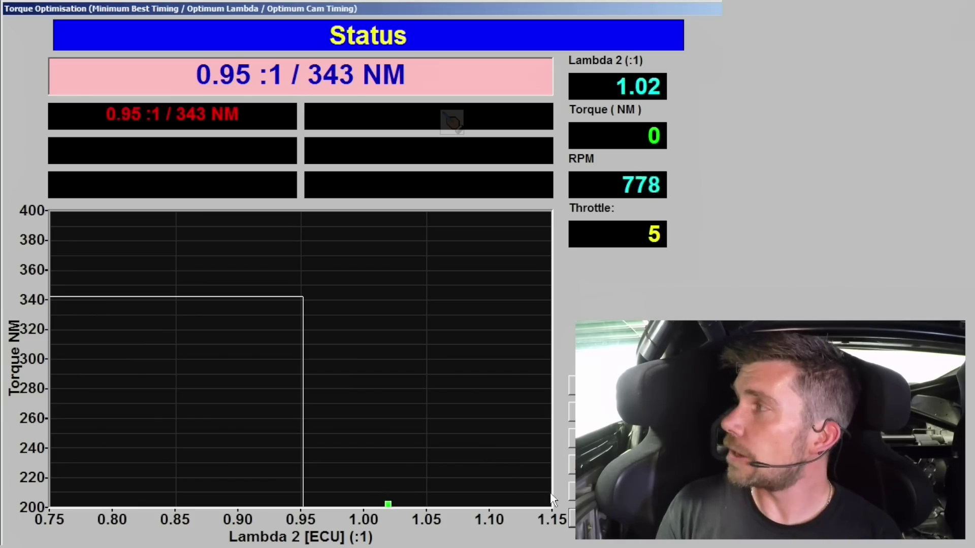
# Switch to the dyno's Torque Optimisation screen and examine the lambda axis, the torque axis and the live lambda, torque, RPM and throttle values
pyautogui.moveTo(552, 496)
pyautogui.mouseDown()
pyautogui.moveTo(341, 463)
pyautogui.moveTo(99, 455)
pyautogui.mouseUp()
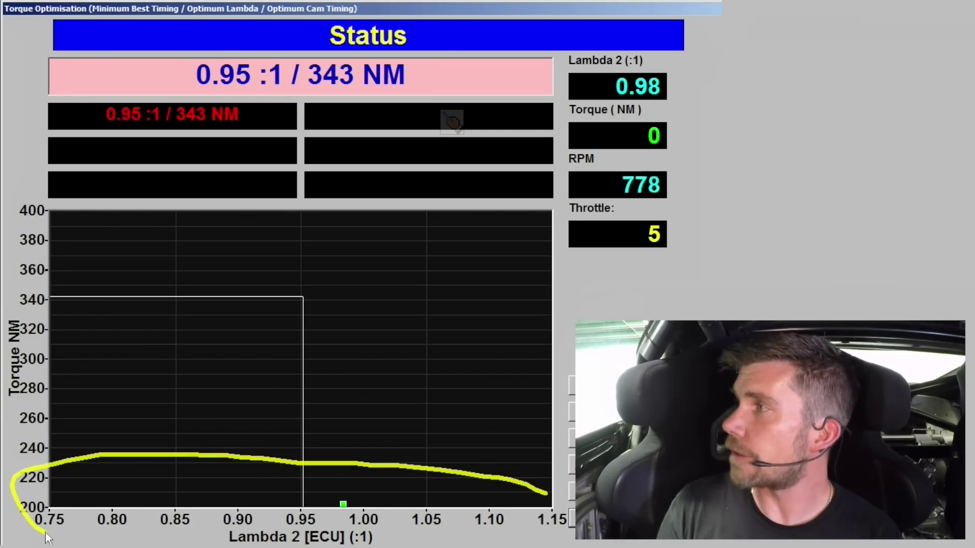
pyautogui.moveTo(44, 532); pyautogui.dragTo(256, 545)
pyautogui.moveTo(480, 544)
pyautogui.mouseDown()
pyautogui.moveTo(548, 537)
pyautogui.moveTo(540, 498)
pyautogui.mouseUp()
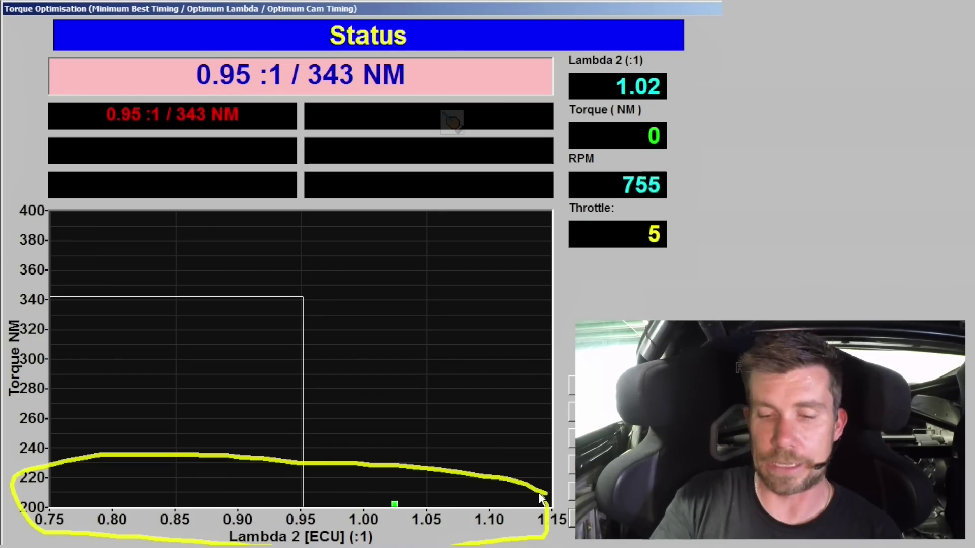
pyautogui.press('Escape')
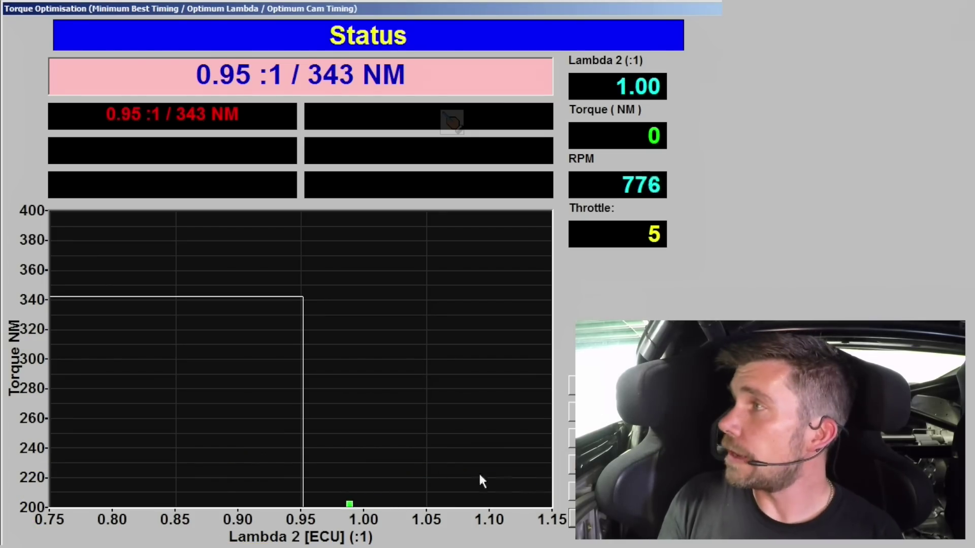
pyautogui.moveTo(9, 508); pyautogui.dragTo(8, 417)
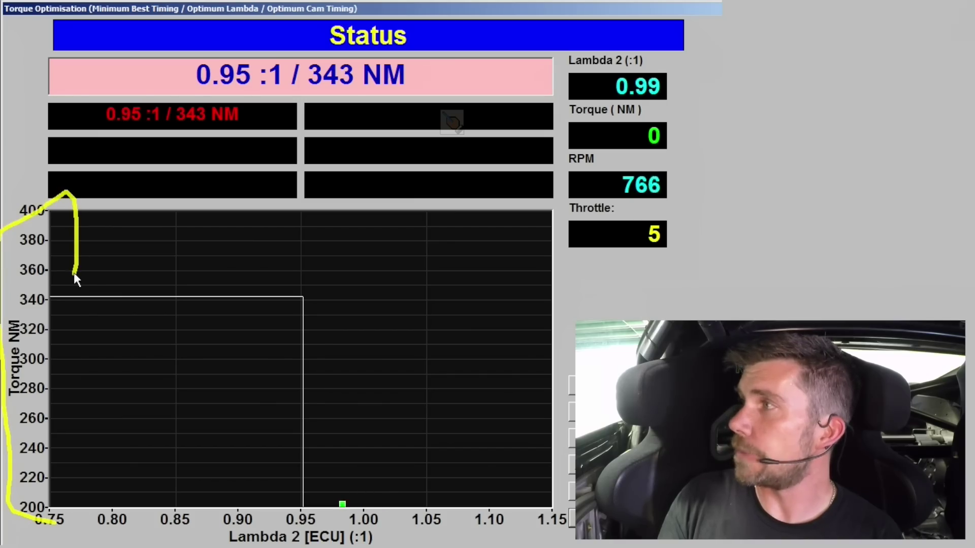
pyautogui.moveTo(75, 477); pyautogui.dragTo(69, 516)
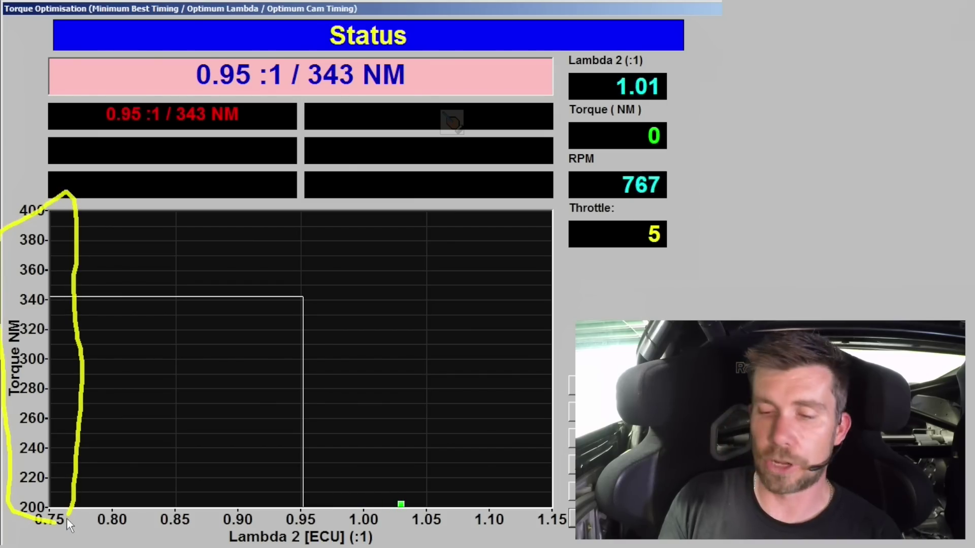
pyautogui.press('Escape')
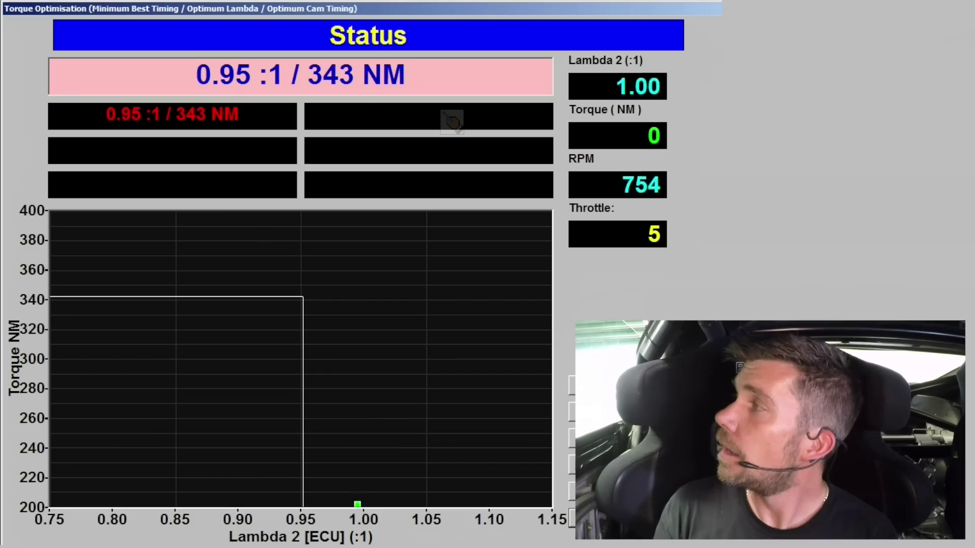
pyautogui.moveTo(646, 275)
pyautogui.mouseDown()
pyautogui.moveTo(566, 256)
pyautogui.moveTo(562, 122)
pyautogui.mouseUp()
pyautogui.moveTo(575, 70)
pyautogui.mouseDown()
pyautogui.moveTo(628, 53)
pyautogui.moveTo(668, 83)
pyautogui.mouseUp()
pyautogui.moveTo(675, 156); pyautogui.dragTo(565, 259)
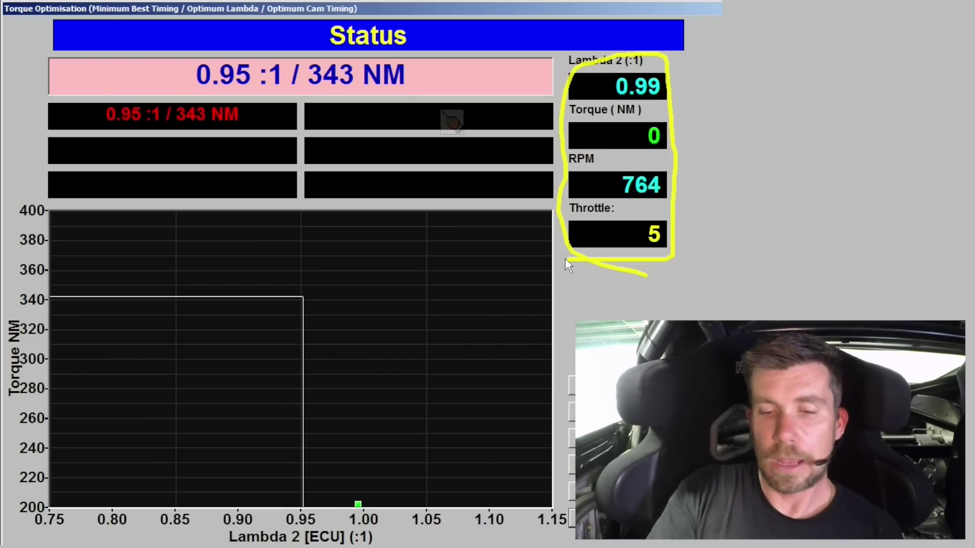
pyautogui.press('Escape')
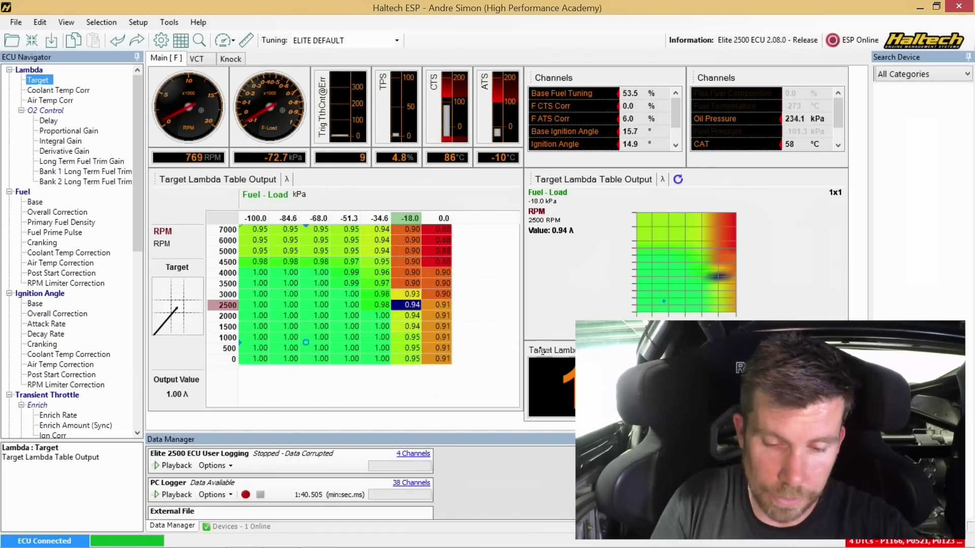
# Switch to Haltech ESP and enter 1 as target lambda for the 1500–2500 RPM cells at -18.0 and 0.0 kPa
pyautogui.hotkey('shift', 'Right')
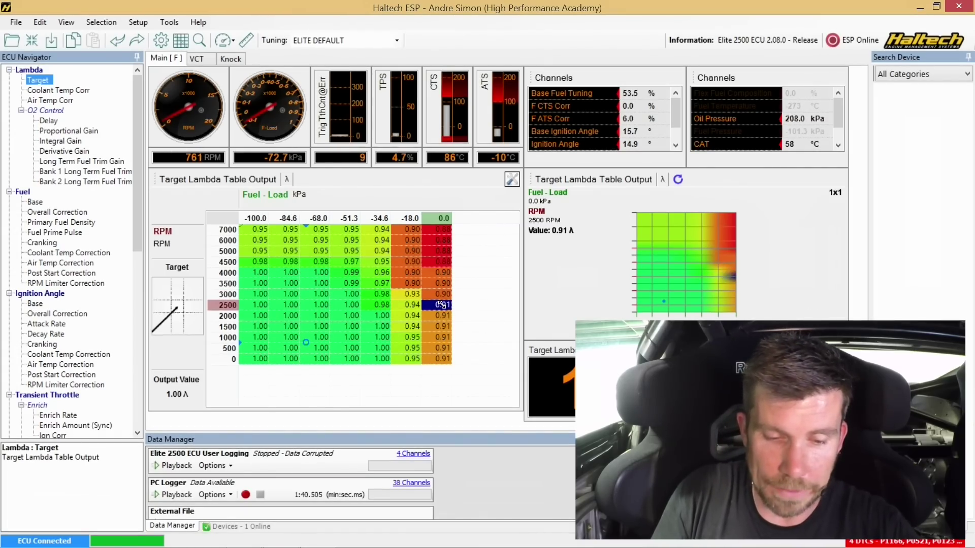
pyautogui.hotkey('shift', 'Down')
pyautogui.hotkey('shift', 'Down')
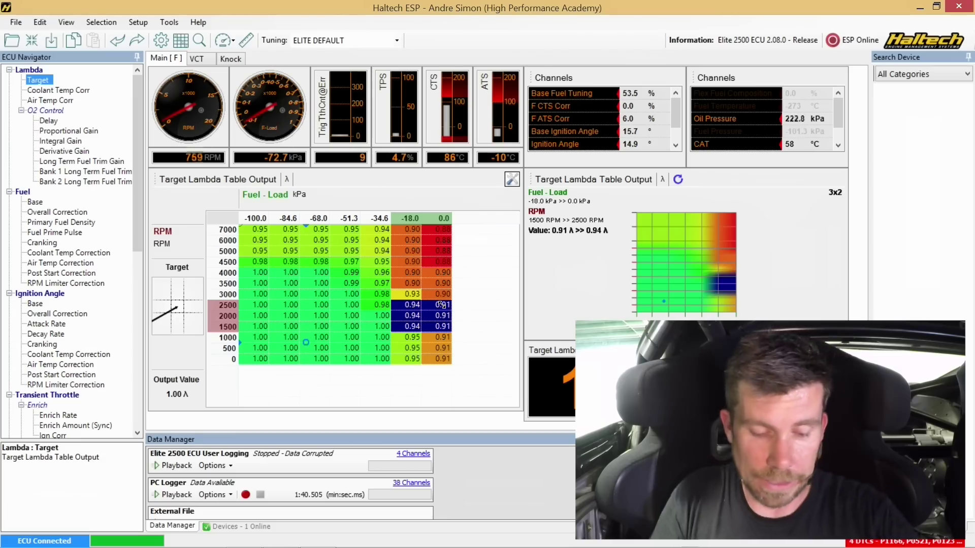
pyautogui.write('1')
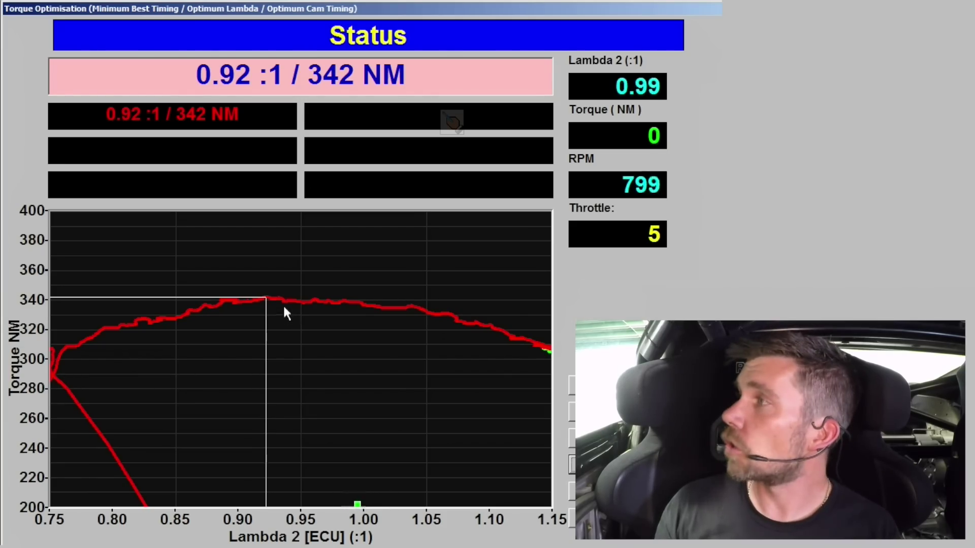
# Switch to the dyno's Torque Optimisation screen and examine the torque curve's peak, its flat region and its rich and lean ends
pyautogui.moveTo(283, 306); pyautogui.dragTo(245, 283)
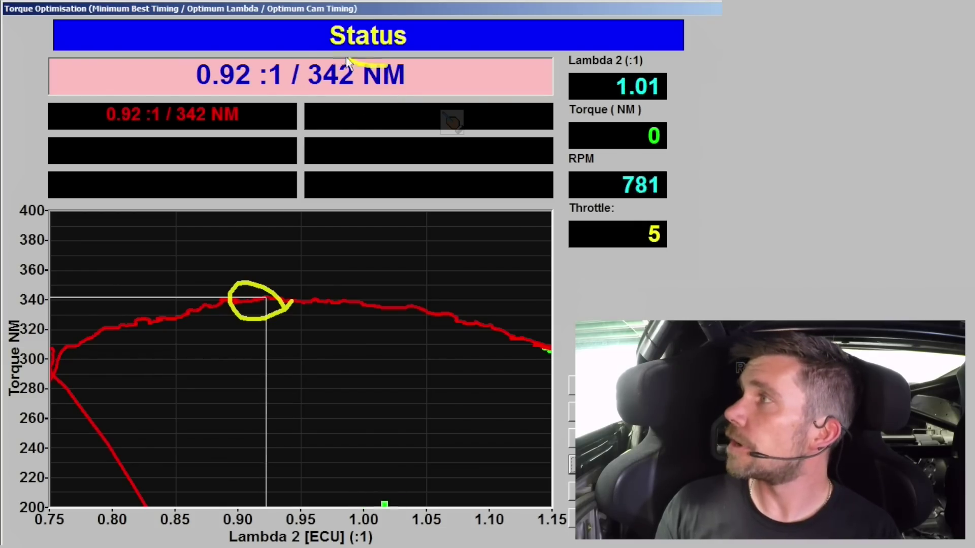
pyautogui.moveTo(336, 58); pyautogui.dragTo(189, 61)
pyautogui.moveTo(256, 101); pyautogui.dragTo(398, 100)
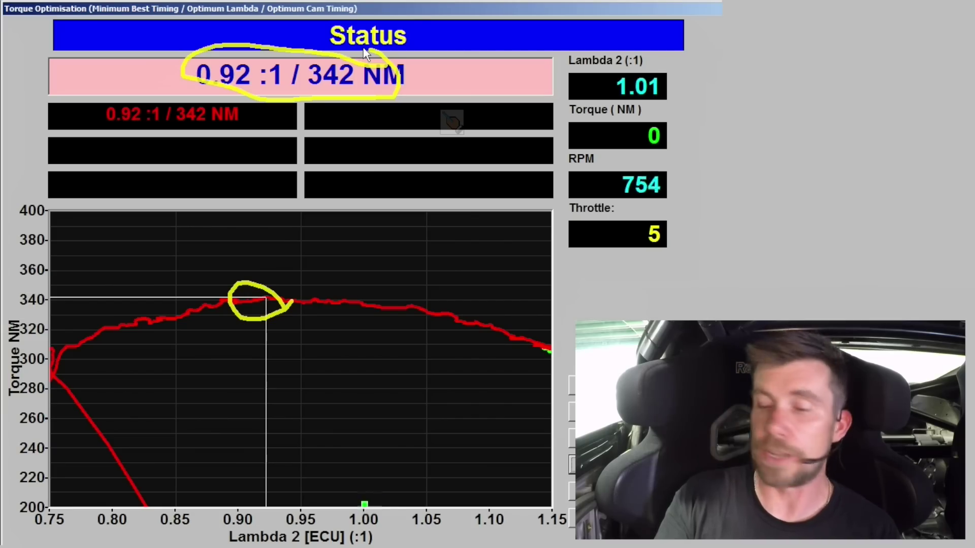
pyautogui.press('Escape')
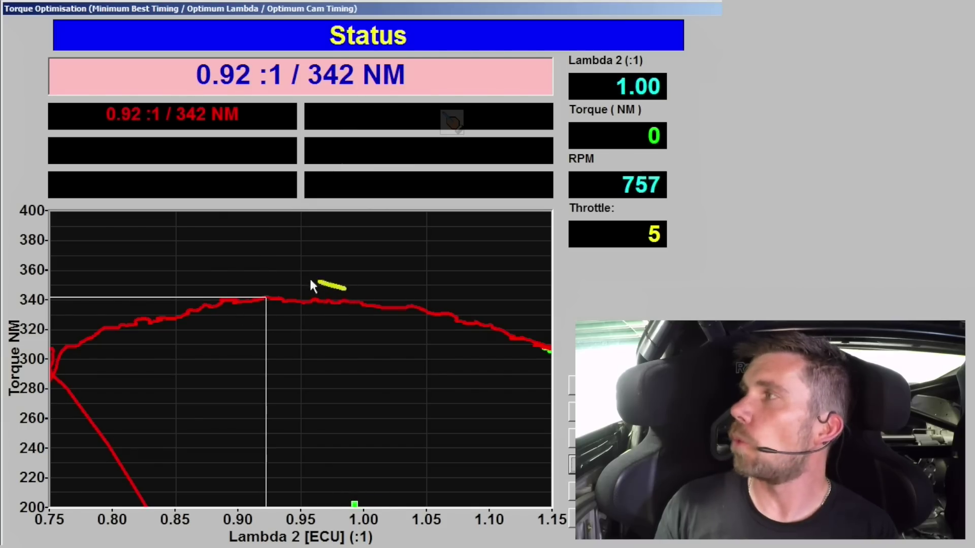
pyautogui.moveTo(304, 280); pyautogui.dragTo(192, 290)
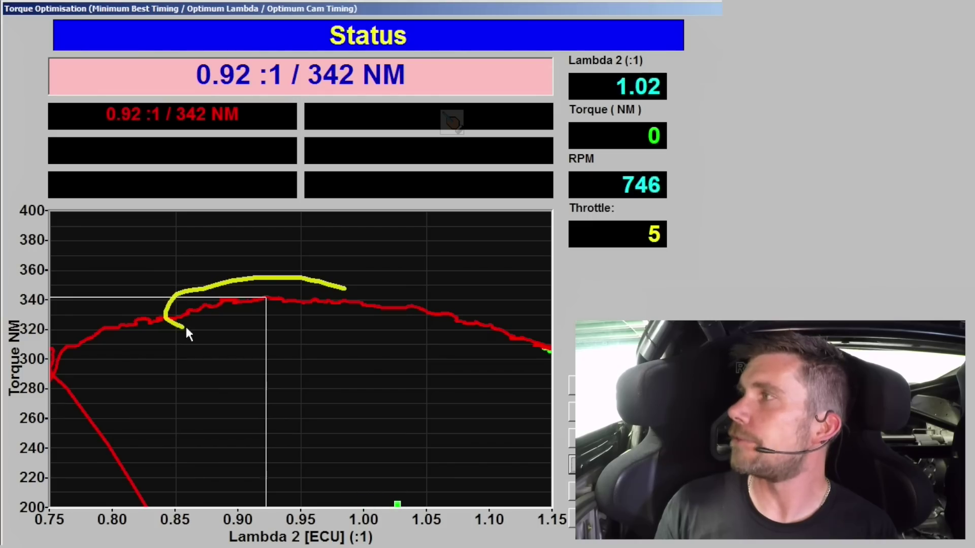
pyautogui.moveTo(364, 336)
pyautogui.mouseDown()
pyautogui.moveTo(371, 320)
pyautogui.moveTo(338, 290)
pyautogui.mouseUp()
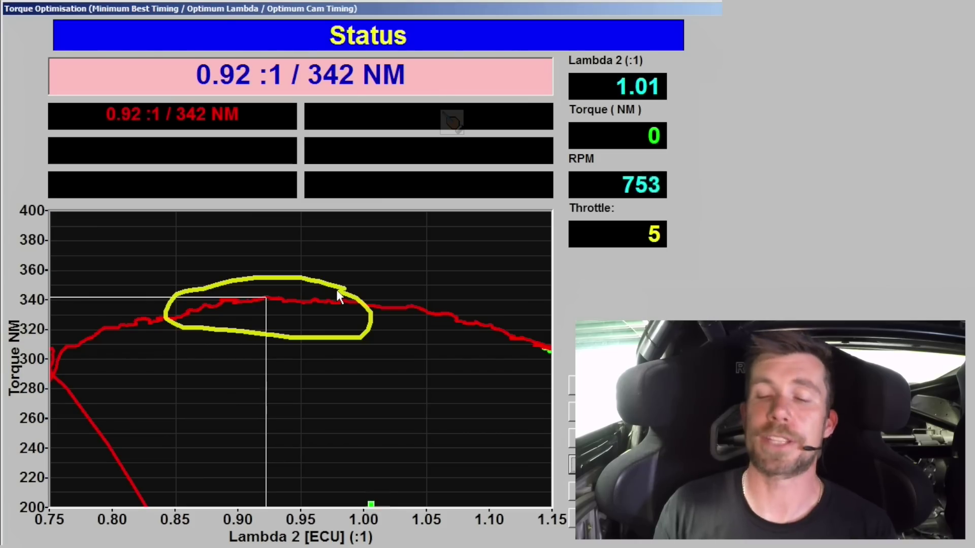
pyautogui.press('Escape')
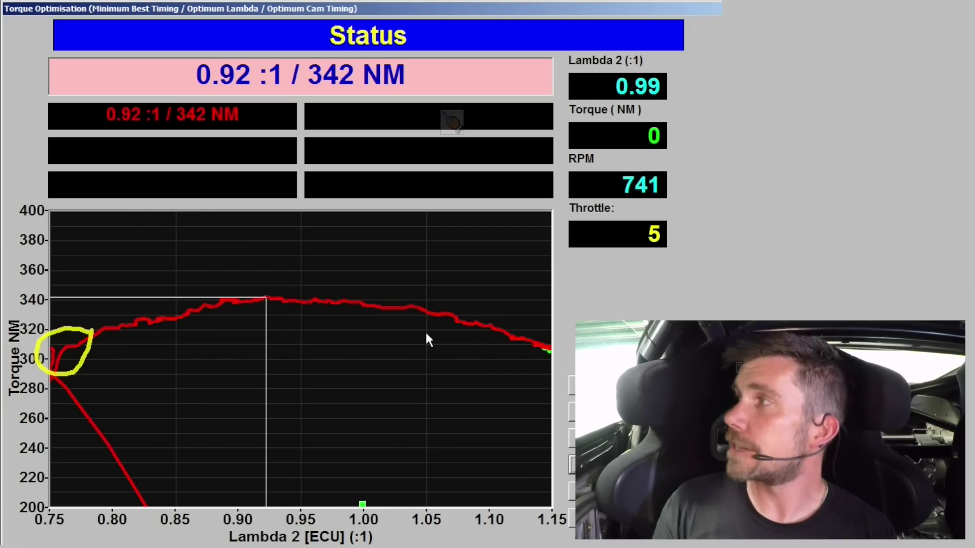
pyautogui.moveTo(557, 334); pyautogui.dragTo(488, 305)
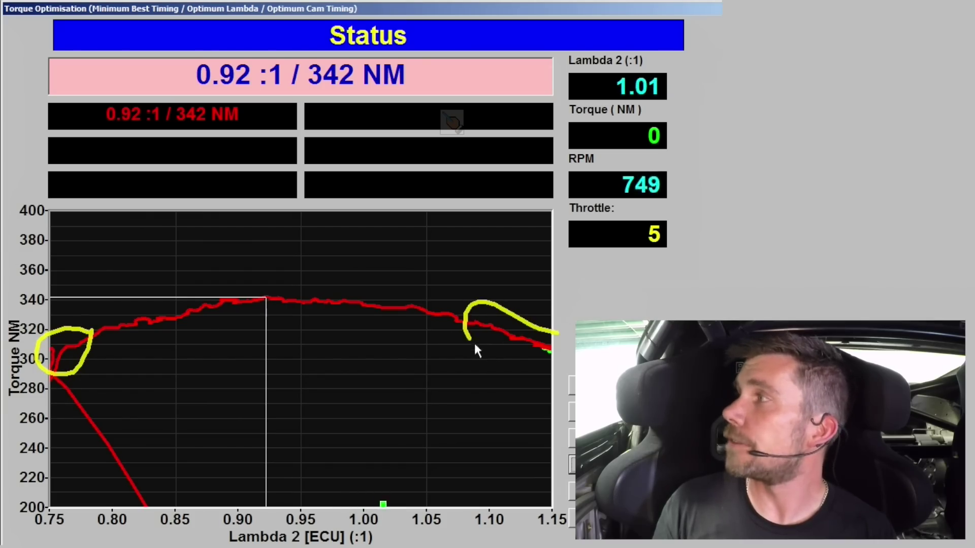
pyautogui.moveTo(481, 353); pyautogui.dragTo(561, 337)
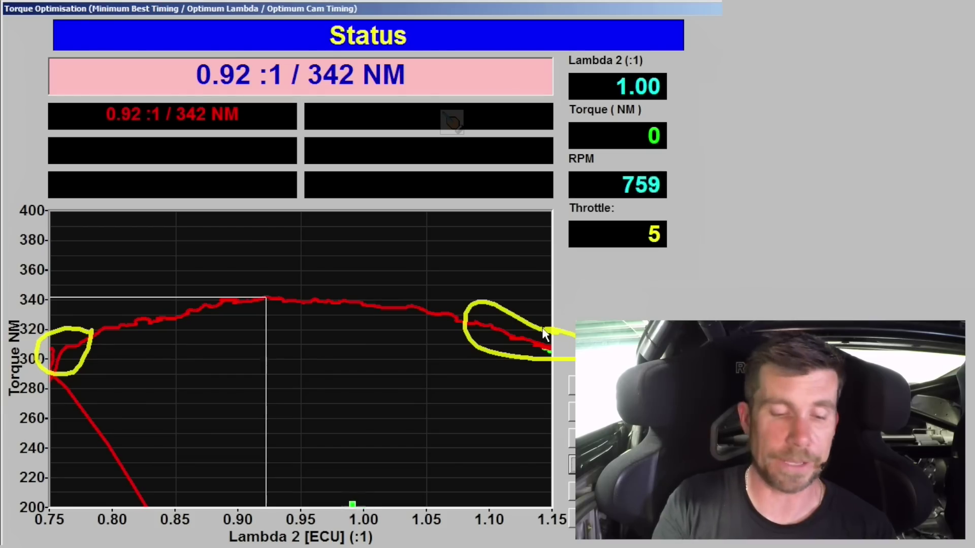
pyautogui.press('Escape')
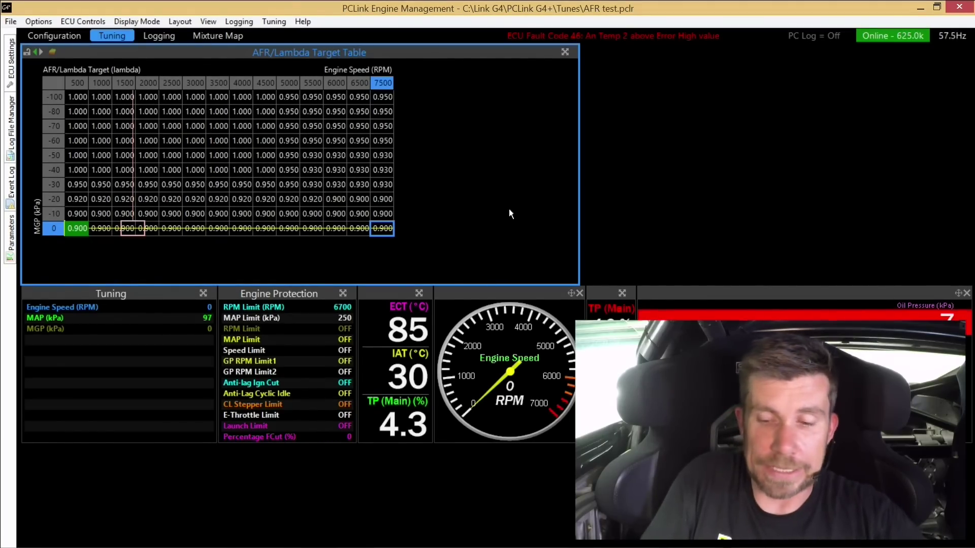
# Switch to PCLink and examine the AFR/Lambda Target Table, its high-load rows near 0 kPa and its MGP axis
pyautogui.moveTo(431, 180)
pyautogui.mouseDown()
pyautogui.moveTo(394, 72)
pyautogui.moveTo(217, 59)
pyautogui.moveTo(58, 97)
pyautogui.mouseUp()
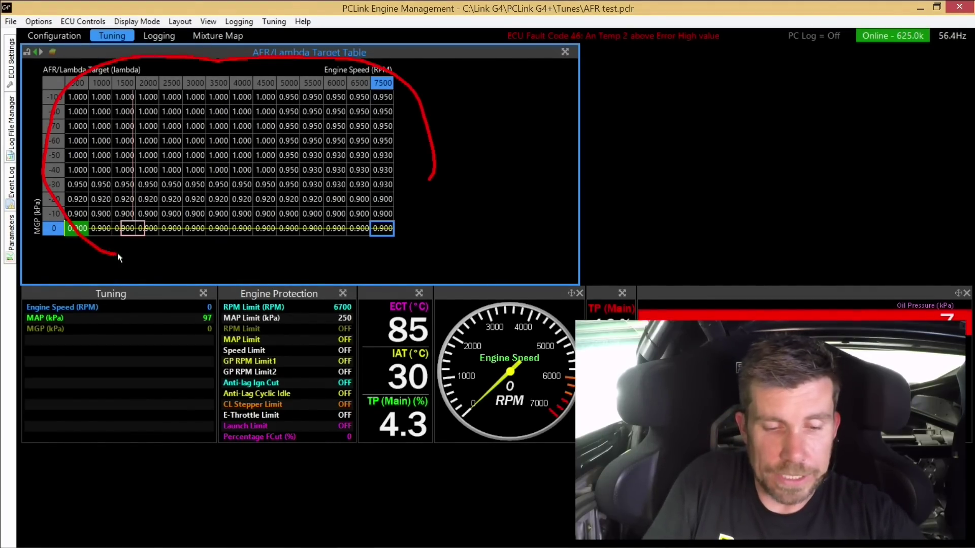
pyautogui.moveTo(133, 253); pyautogui.dragTo(410, 208)
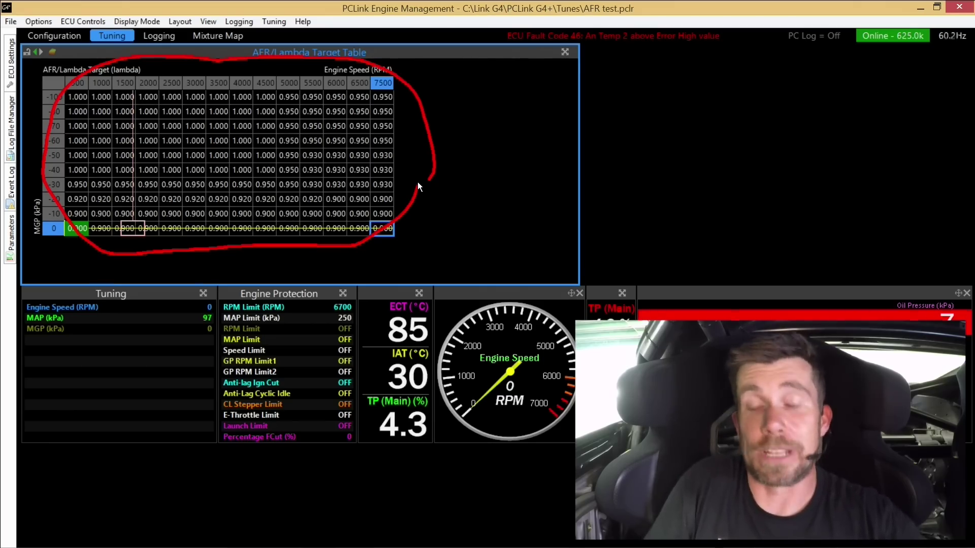
pyautogui.press('Escape')
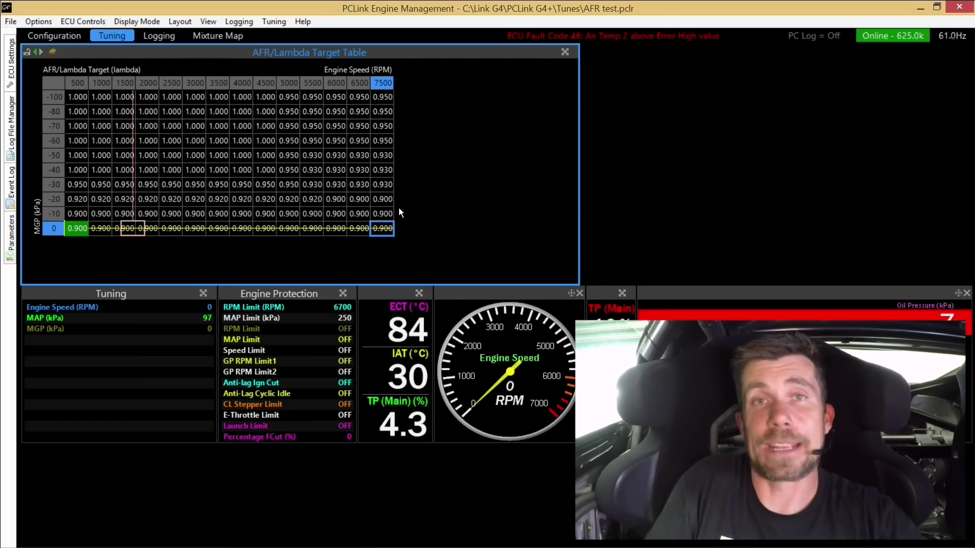
pyautogui.moveTo(398, 209)
pyautogui.mouseDown()
pyautogui.moveTo(285, 188)
pyautogui.moveTo(110, 190)
pyautogui.mouseUp()
pyautogui.moveTo(111, 248); pyautogui.dragTo(416, 251)
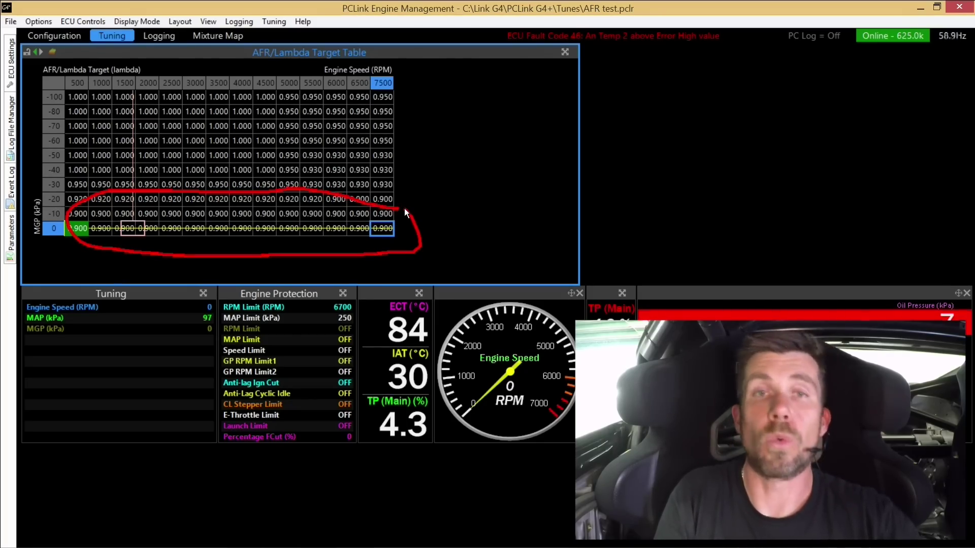
pyautogui.press('Escape')
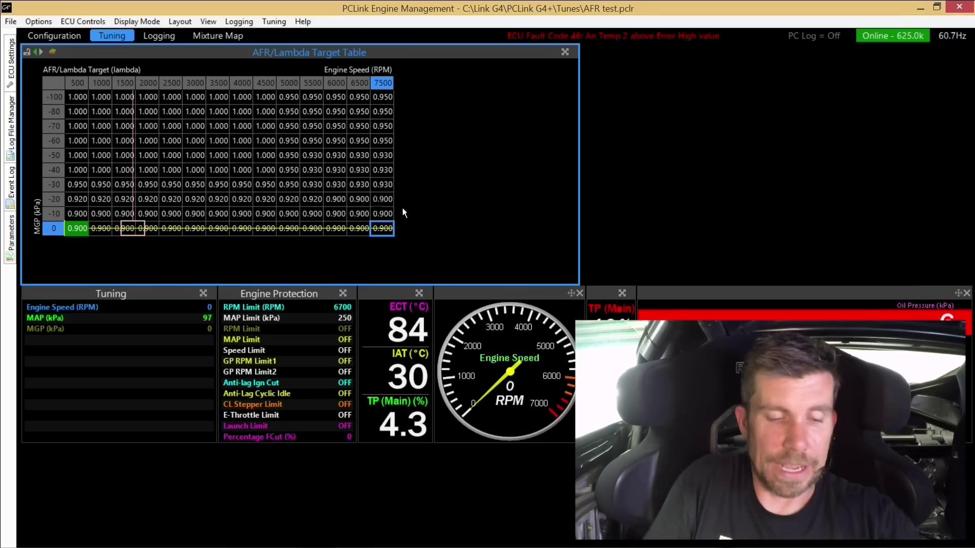
pyautogui.moveTo(67, 226); pyautogui.dragTo(61, 67)
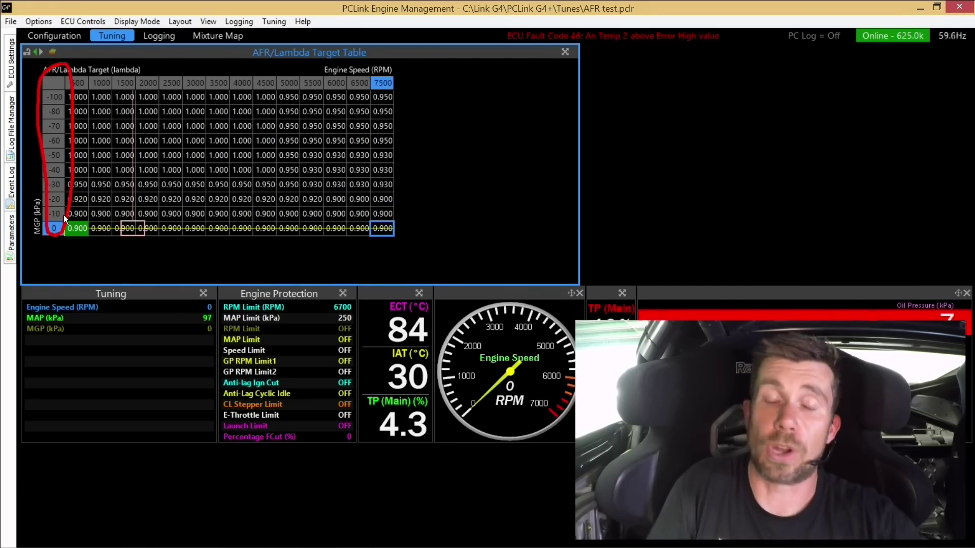
pyautogui.press('Escape')
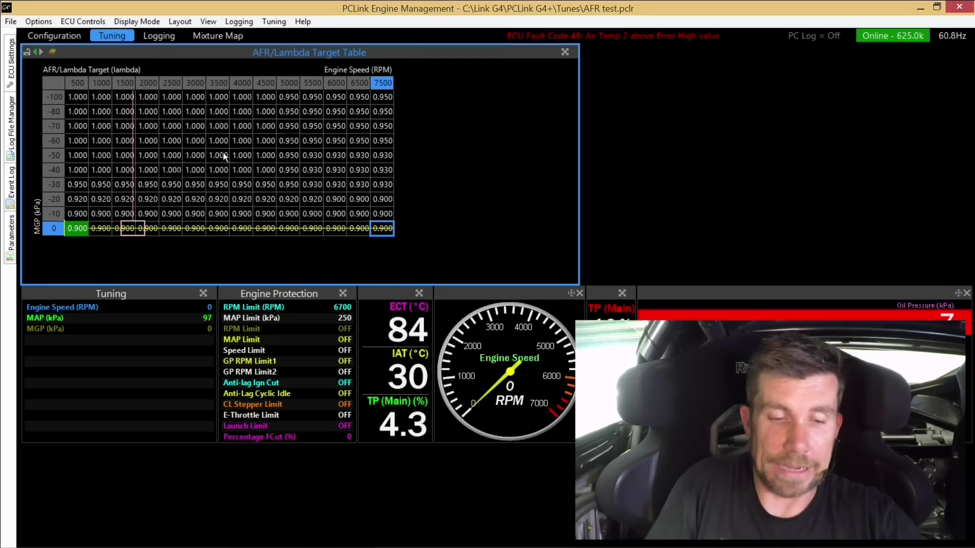
# Examine the AFR/Lambda Target Table's Engine Speed axis from 500 to 7500 RPM
pyautogui.moveTo(411, 75); pyautogui.dragTo(138, 53)
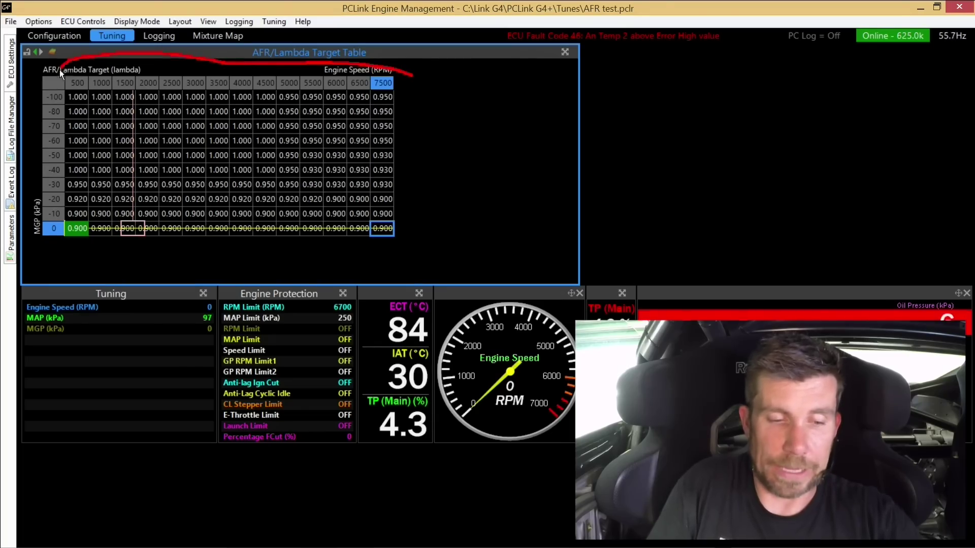
pyautogui.moveTo(59, 73)
pyautogui.mouseDown()
pyautogui.moveTo(288, 101)
pyautogui.moveTo(437, 81)
pyautogui.mouseUp()
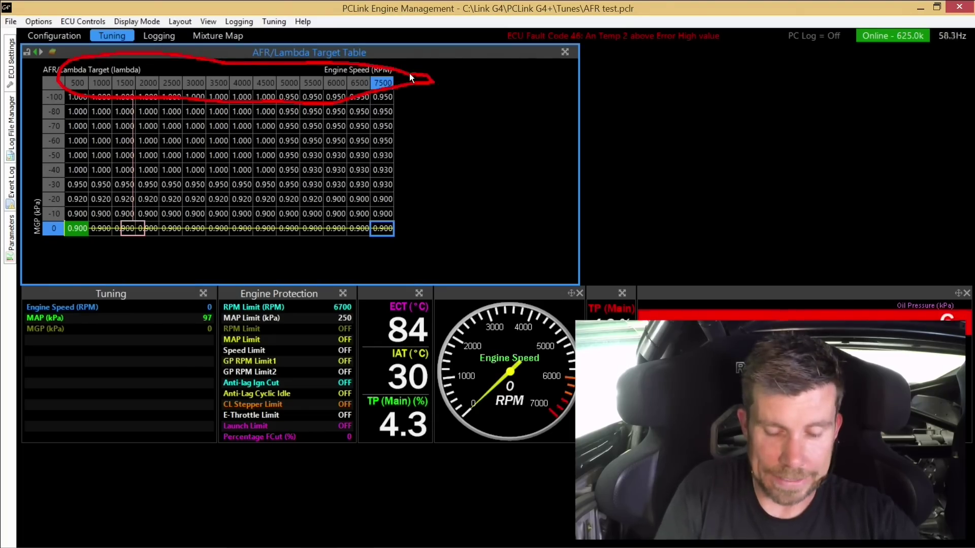
pyautogui.press('Escape')
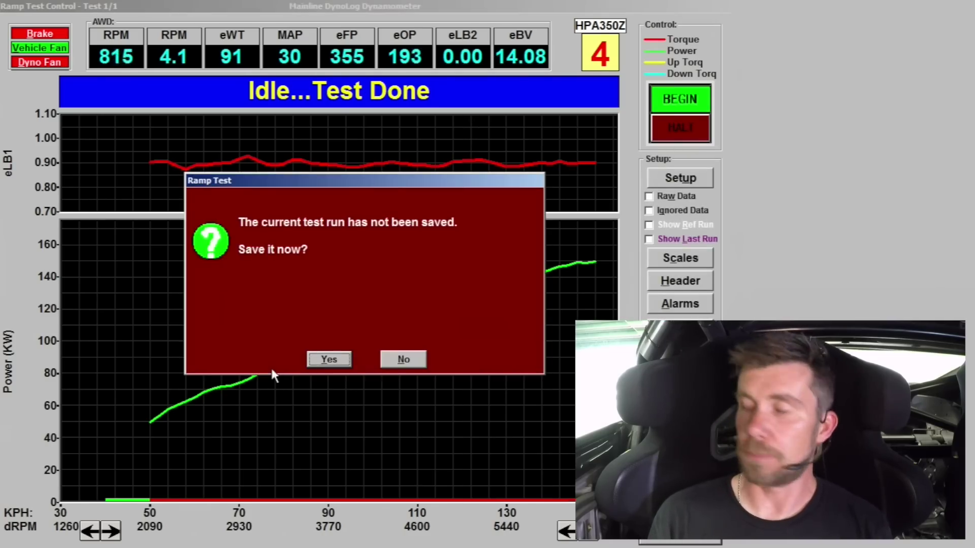
# Switch to the dyno's Ramp Test screen and save the finished run with the Test ID "Lambda 0.90"
pyautogui.press('Return')
pyautogui.press('BackSpace')
pyautogui.press('BackSpace')
pyautogui.press('BackSpace')
pyautogui.press('BackSpace')
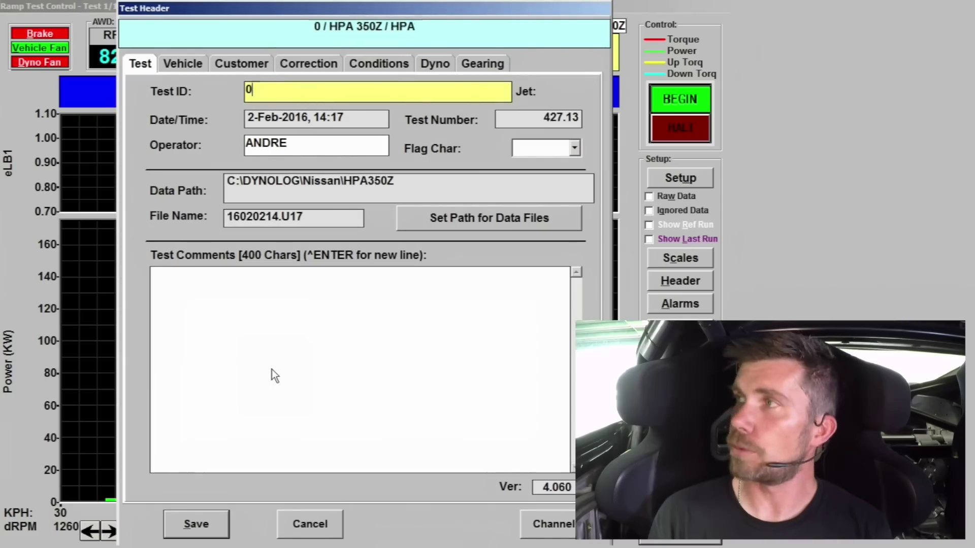
pyautogui.write('Lambd')
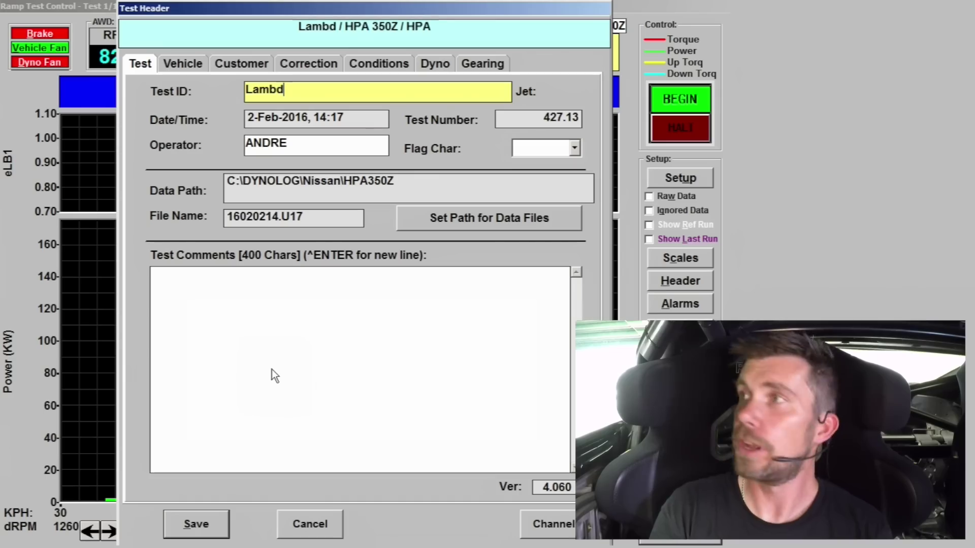
pyautogui.write('a 0.90')
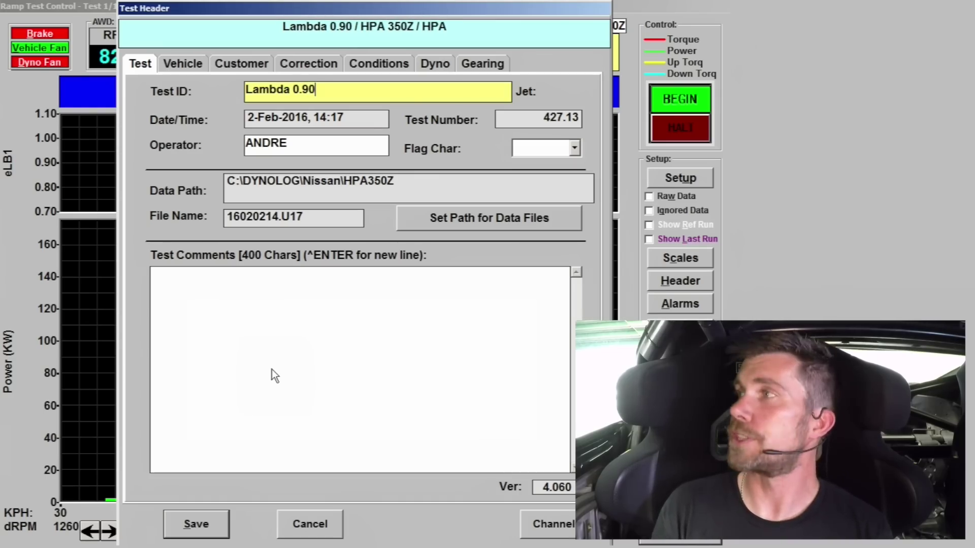
pyautogui.press('Return')
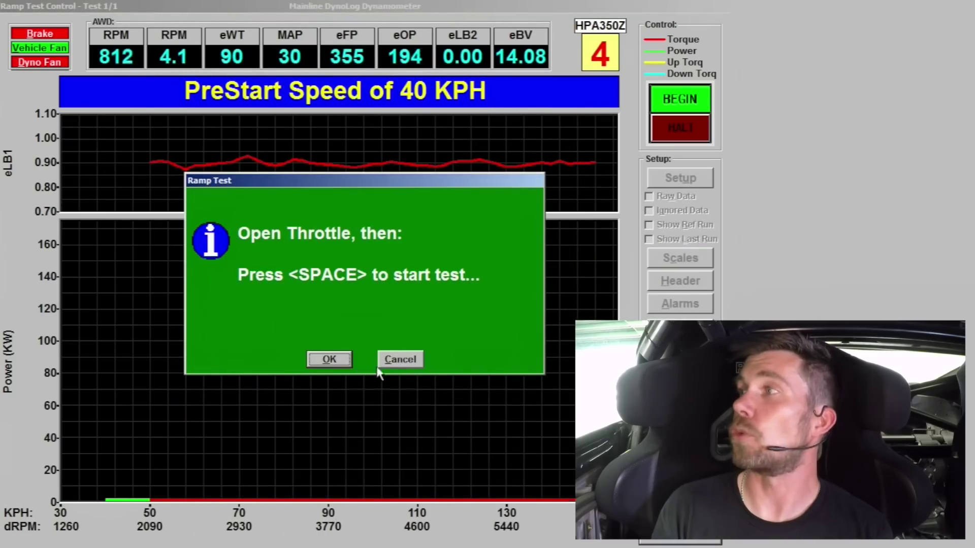
# Cancel the pending ramp test start and overlay the last run on the graphs
pyautogui.click(414, 360)
pyautogui.click(649, 238)
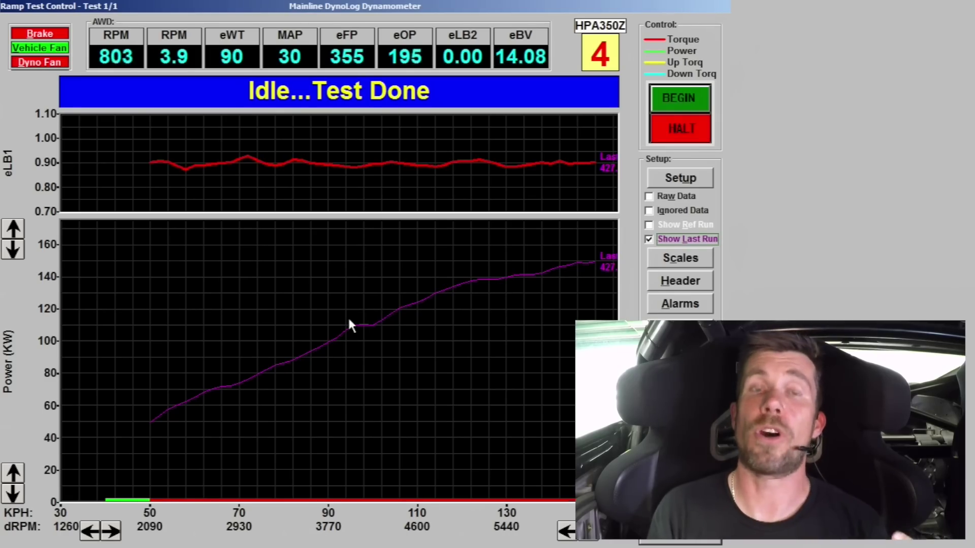
pyautogui.press('Return')
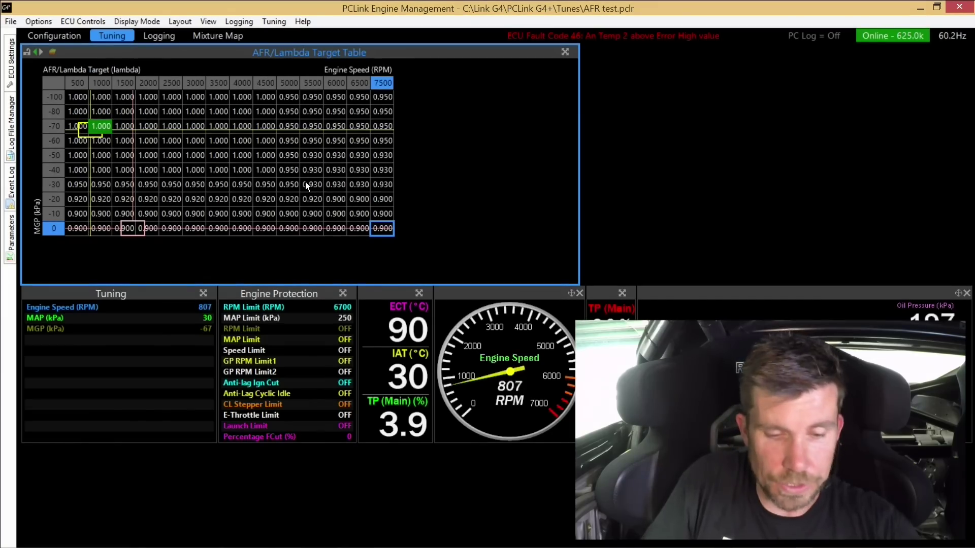
# Switch to PCLink and set the target lambda to 0.86 in all RPM cells of the -10 and 0 kPa rows
pyautogui.hotkey('shift', 'Left')
pyautogui.hotkey('shift', 'Left')
pyautogui.hotkey('shift', 'Left')
pyautogui.hotkey('shift', 'Left')
pyautogui.hotkey('shift', 'Left')
pyautogui.hotkey('shift', 'Left')
pyautogui.hotkey('shift', 'Left')
pyautogui.hotkey('shift', 'Left')
pyautogui.hotkey('shift', 'Left')
pyautogui.hotkey('shift', 'Left')
pyautogui.hotkey('shift', 'Left')
pyautogui.hotkey('shift', 'Left')
pyautogui.hotkey('shift', 'Left')
pyautogui.hotkey('shift', 'Up')
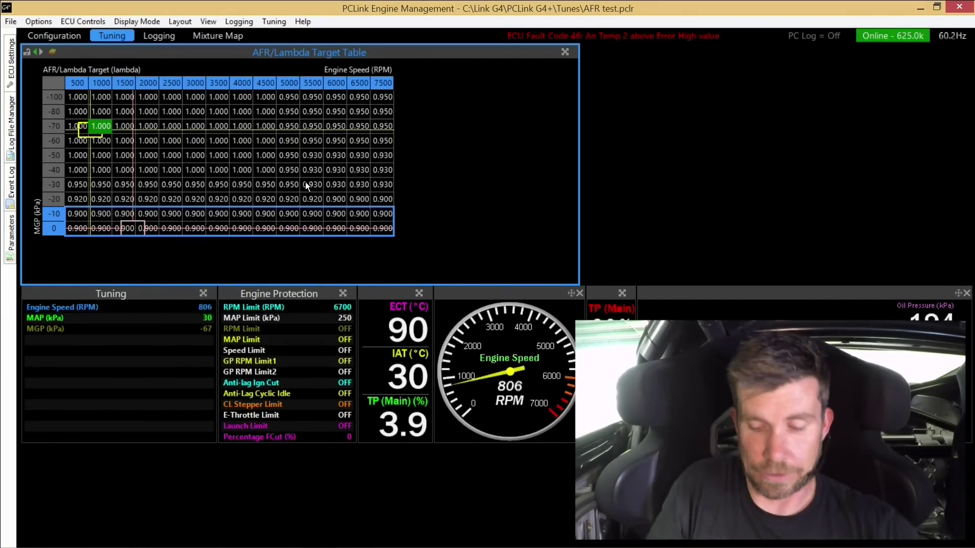
pyautogui.write('=0.8')
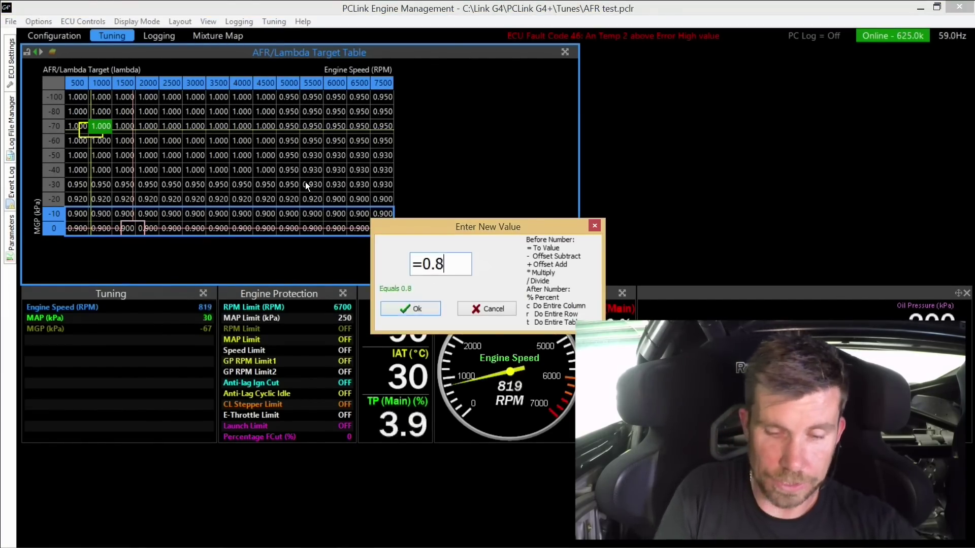
pyautogui.write('6')
pyautogui.press('Return')
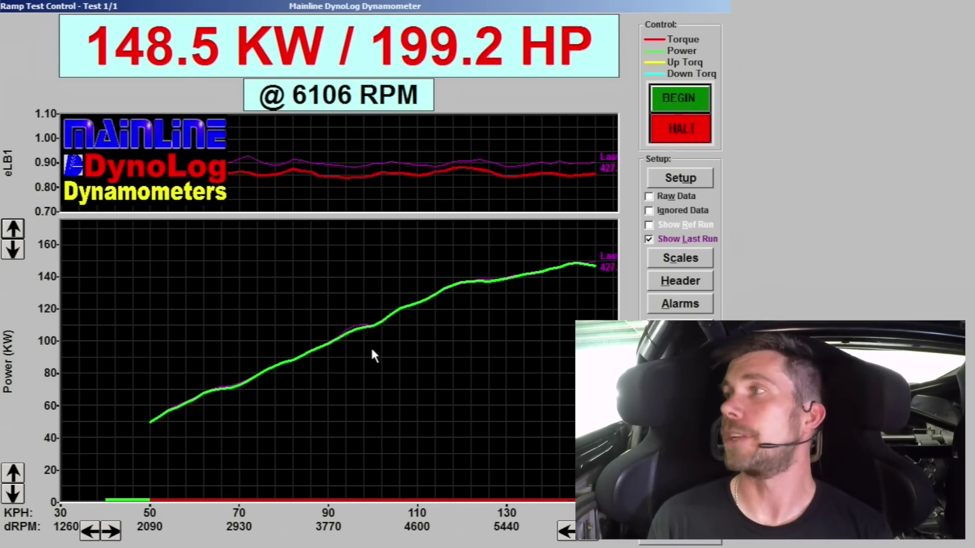
# Switch to the dyno's ramp test, inspect the lambda trace against the last run, and save the run as "Lambda 0.86"
pyautogui.click(354, 235)
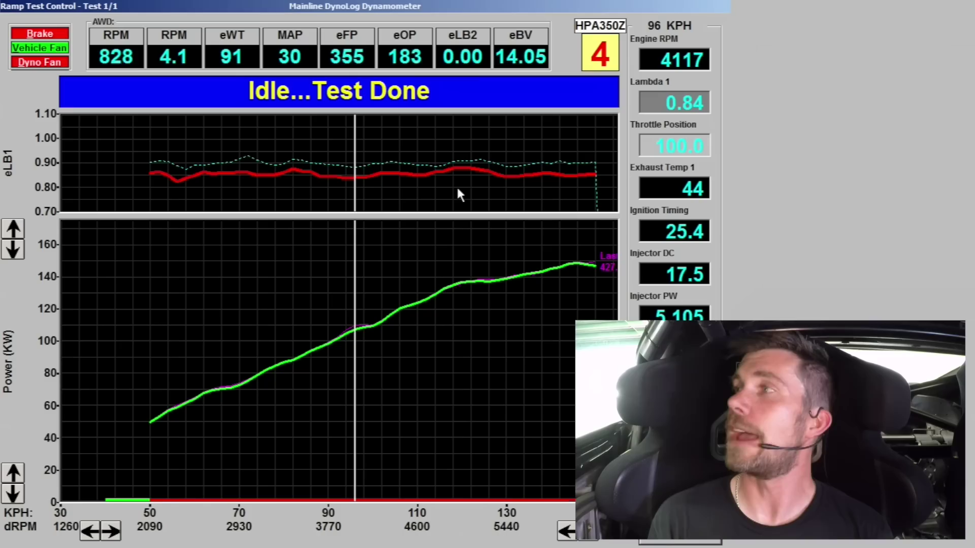
pyautogui.click(541, 190)
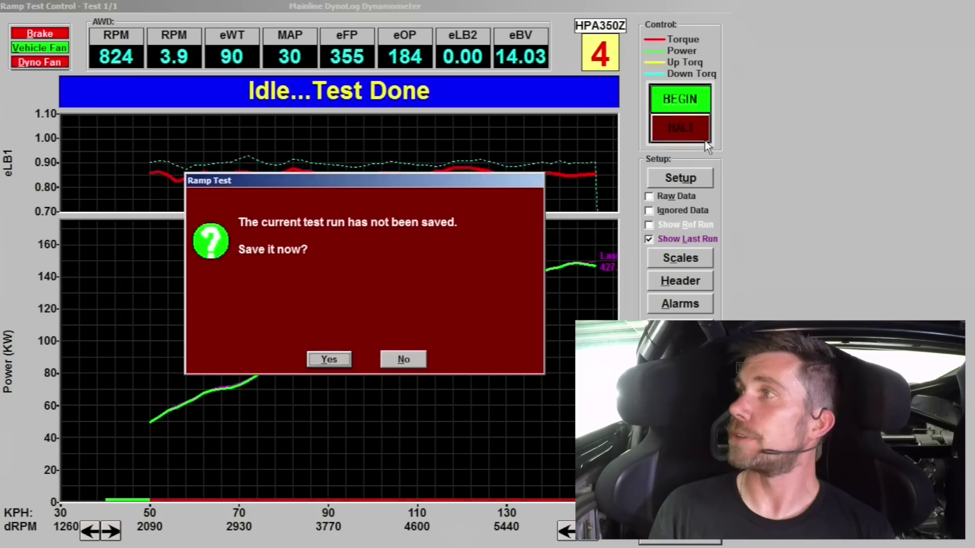
pyautogui.press('Return')
pyautogui.press('BackSpace')
pyautogui.press('BackSpace')
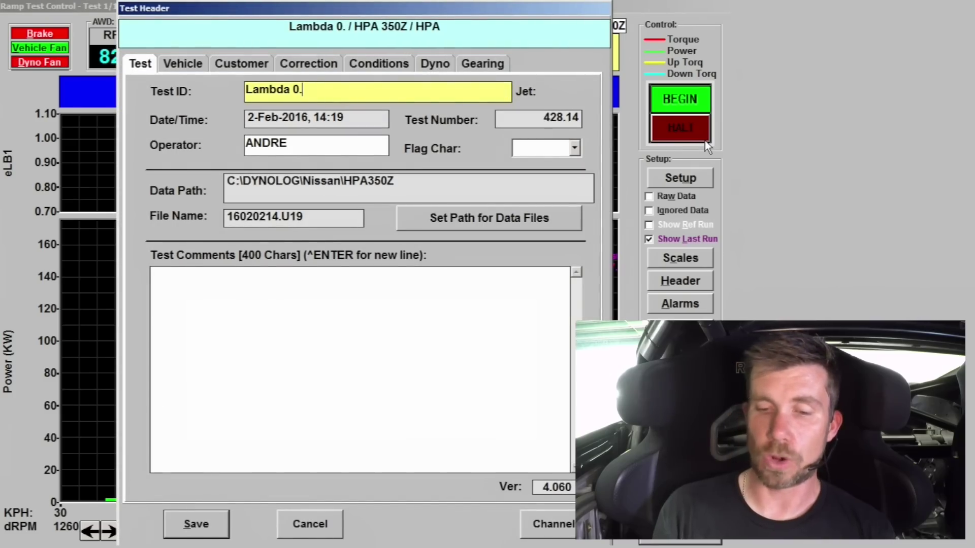
pyautogui.write('86')
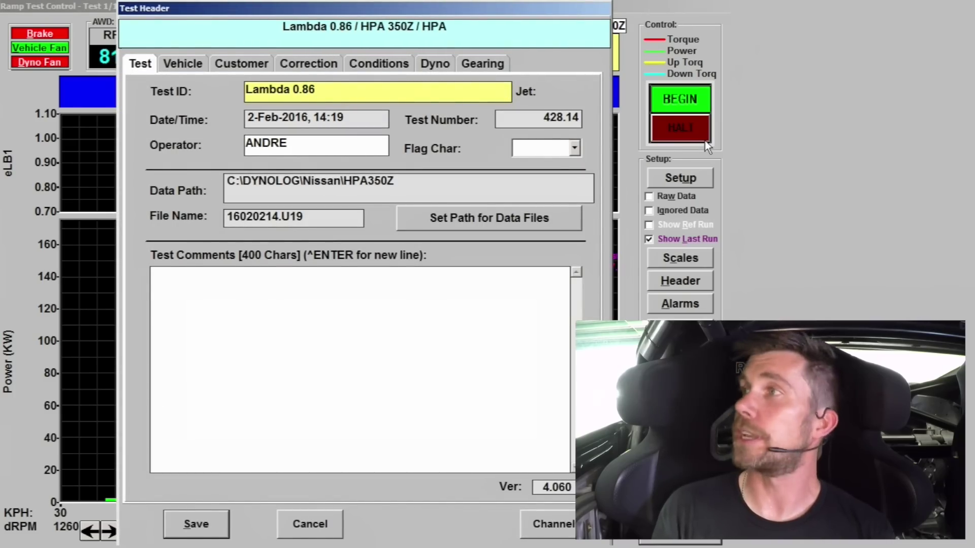
pyautogui.press('Return')
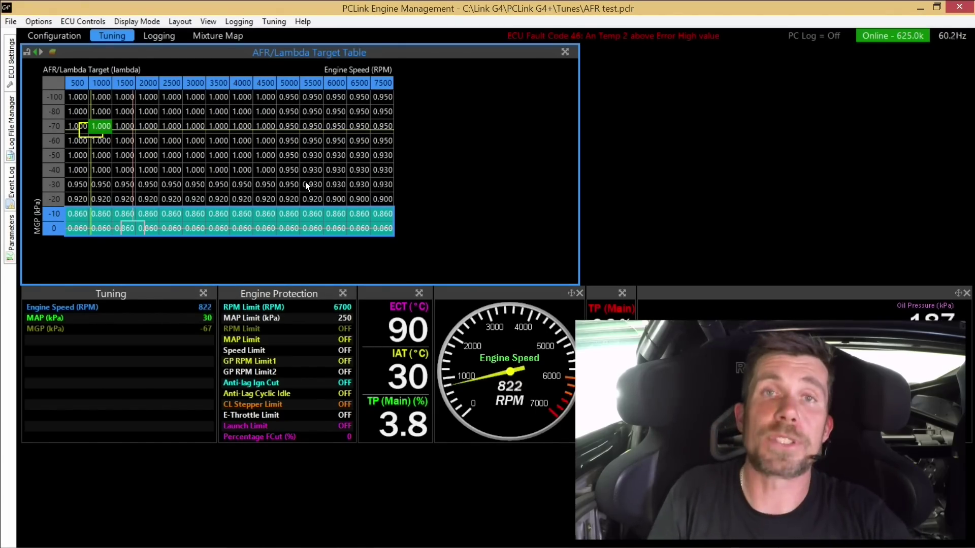
# Switch to PCLink and set the target lambda to 0.95 in all RPM cells of the -10 and 0 kPa rows
pyautogui.write('=0.')
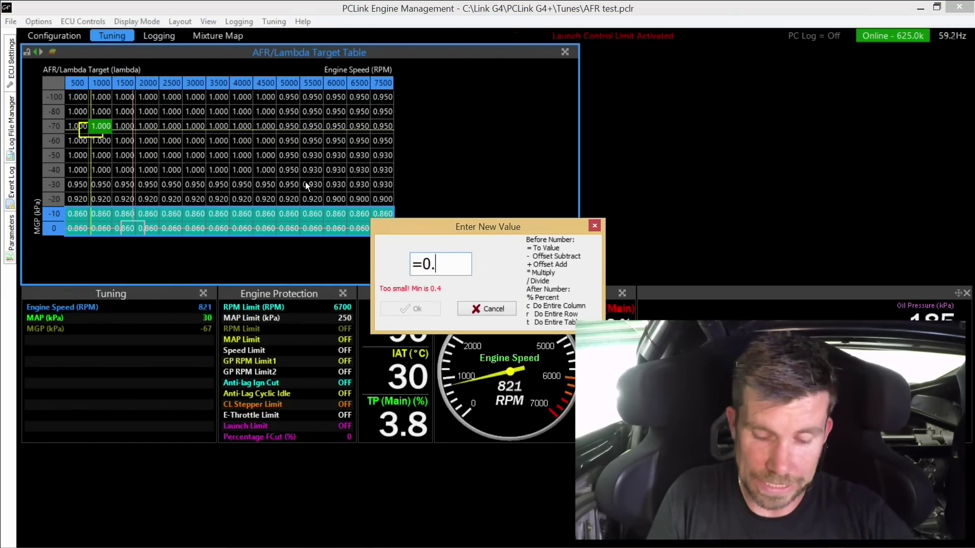
pyautogui.write('95')
pyautogui.press('Return')
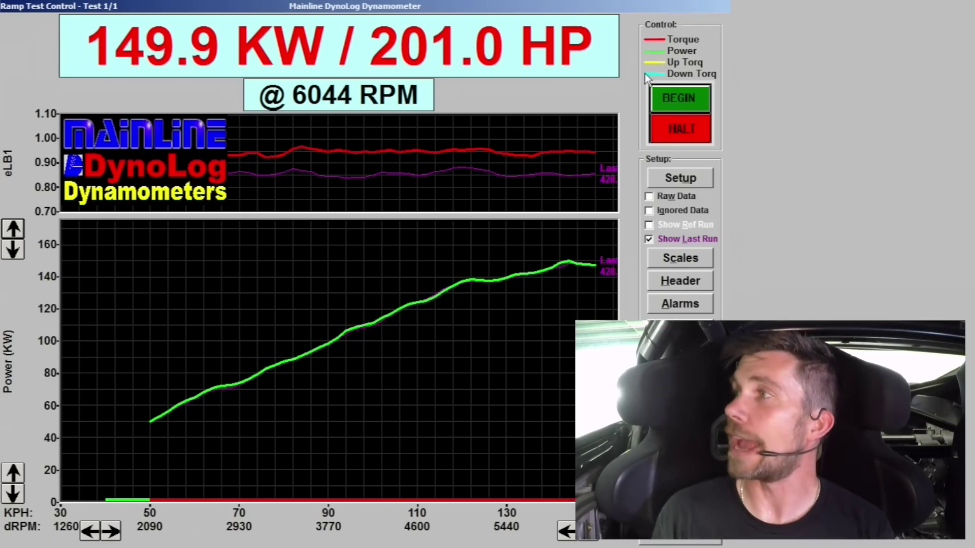
# Switch to the dyno's ramp test and inspect the new run's lambda at several points along the rev range against the last run
pyautogui.click(337, 353)
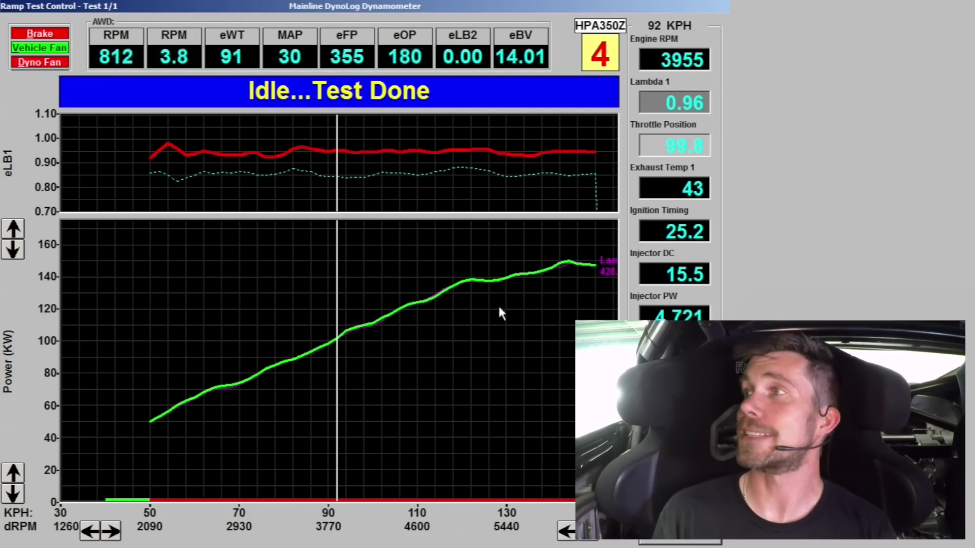
pyautogui.click(214, 167)
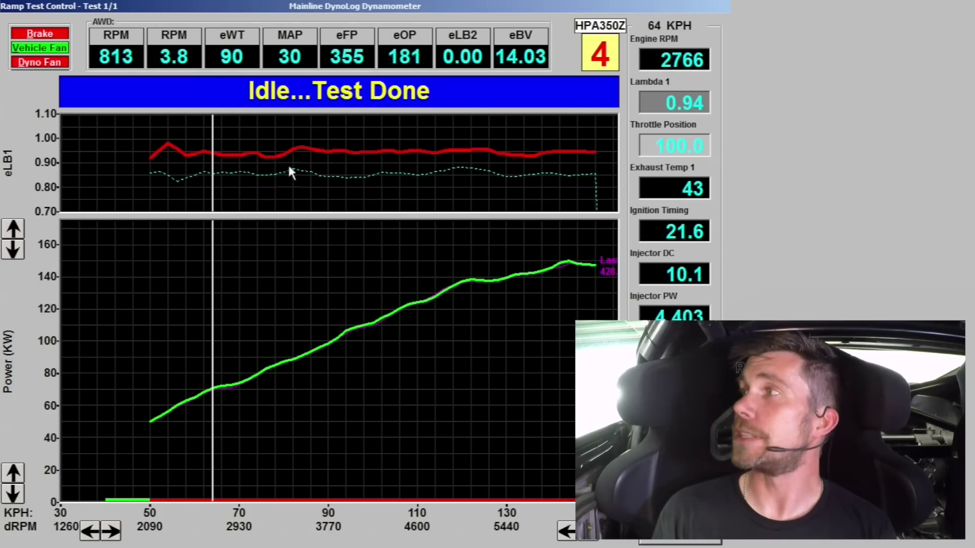
pyautogui.click(319, 170)
pyautogui.click(391, 179)
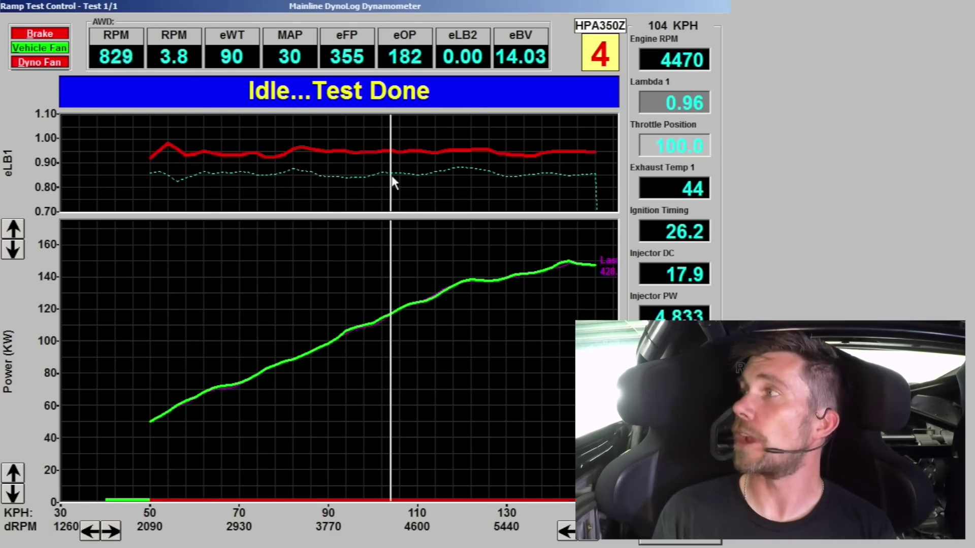
pyautogui.click(439, 182)
pyautogui.click(488, 183)
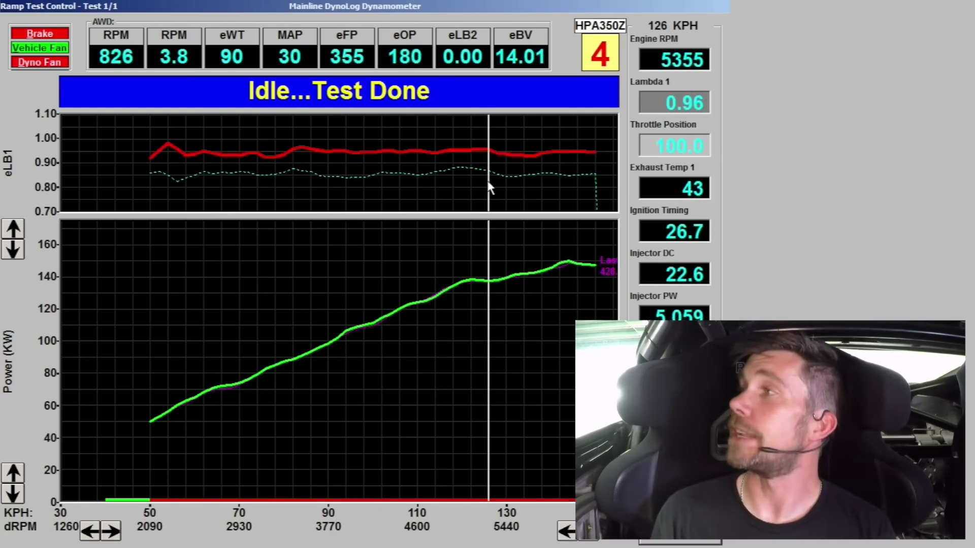
pyautogui.click(541, 180)
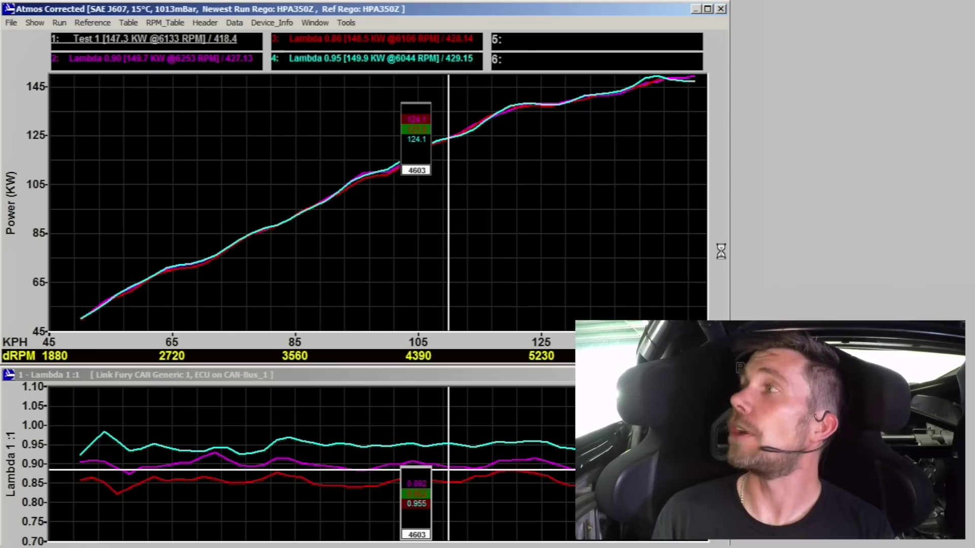
# Compare power and lambda of the overlaid Lambda 0.86, 0.90 and 0.95 runs at 5858, 3933 and 4603 RPM
pyautogui.click(632, 169)
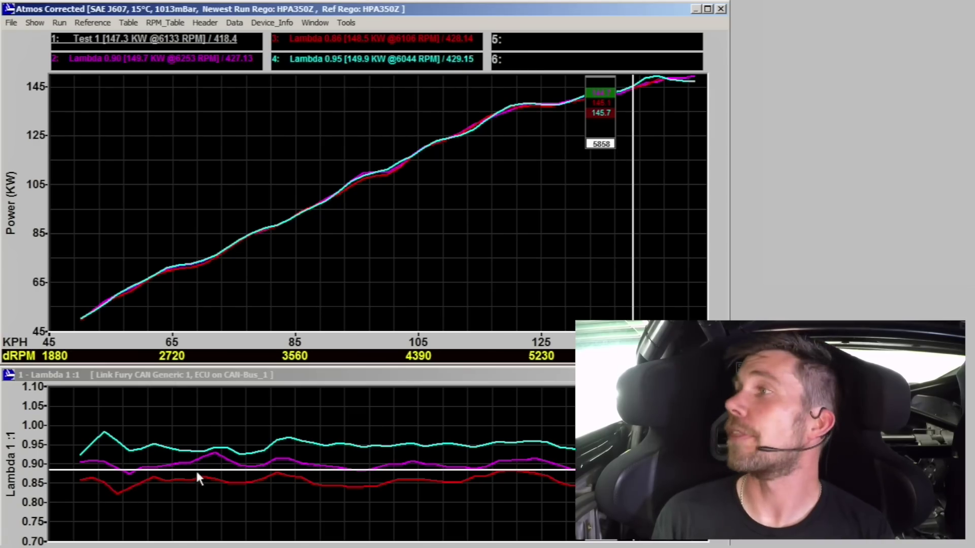
pyautogui.click(350, 483)
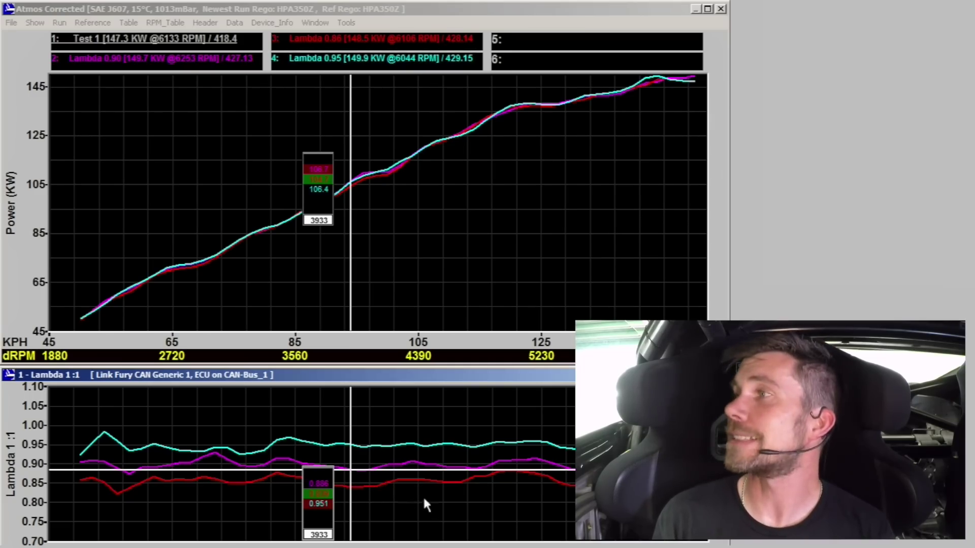
pyautogui.click(447, 500)
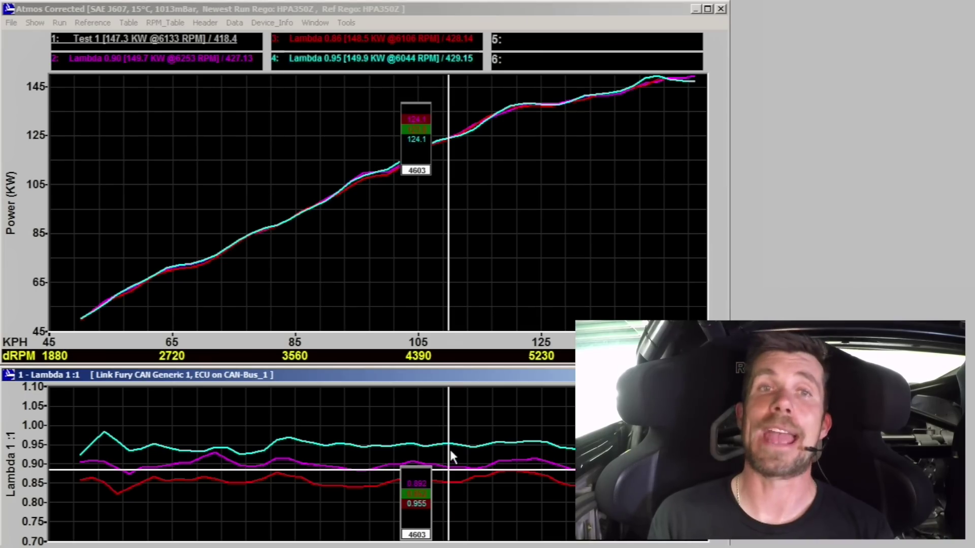